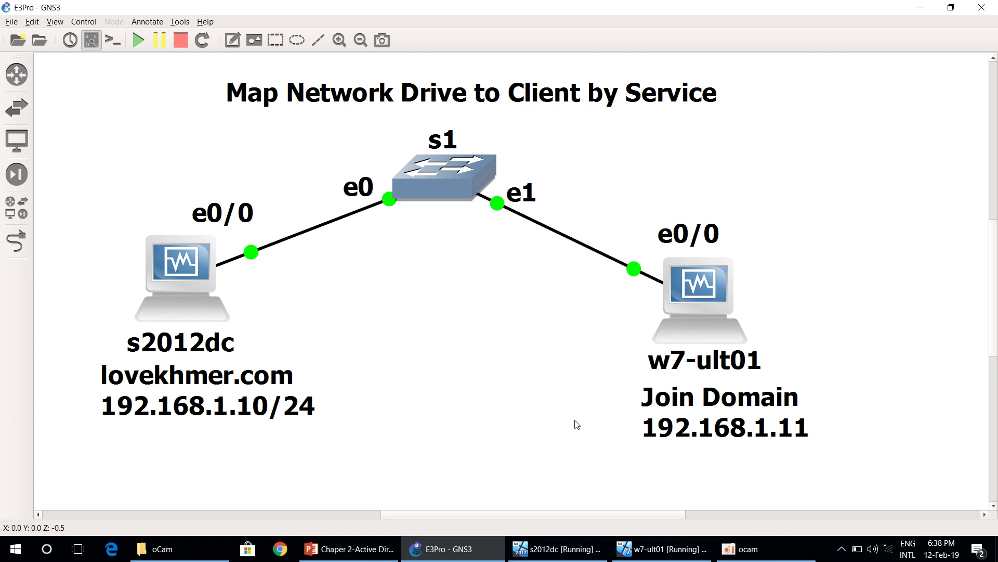
Step: Switch to the s2012dc virtual machine and open Local Disk (D:) in File Explorer
mouse_move(560, 557)
left_click(557, 548)
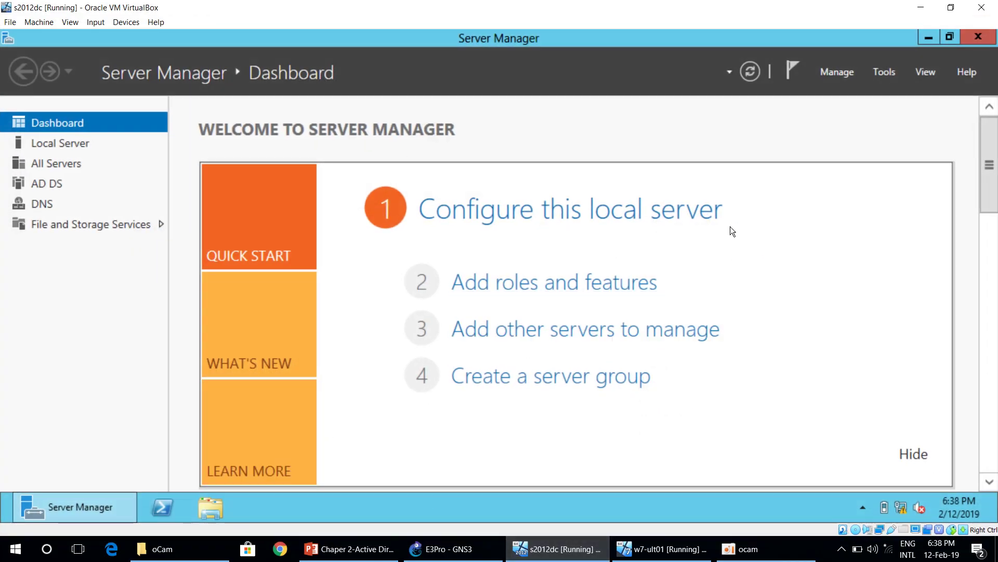
left_click(214, 505)
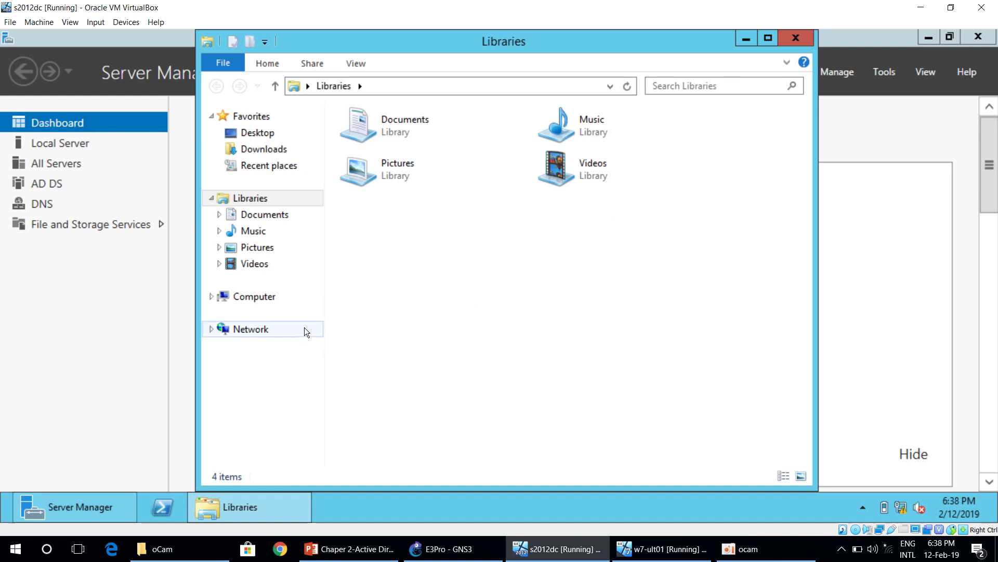
left_click(263, 297)
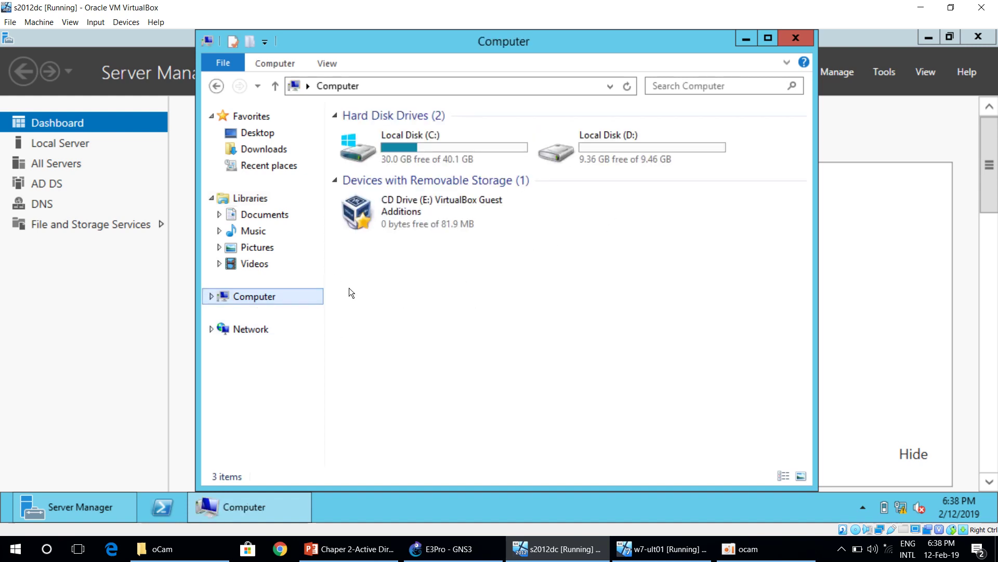
double_click(619, 152)
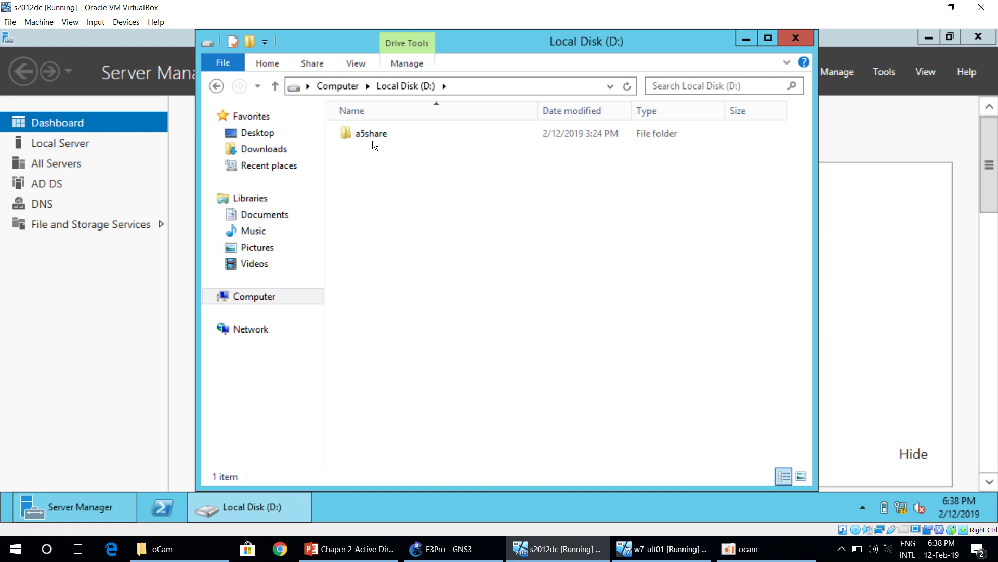
Step: Delete the a5share folder from Local Disk (D:)
left_click(372, 139)
right_click(373, 138)
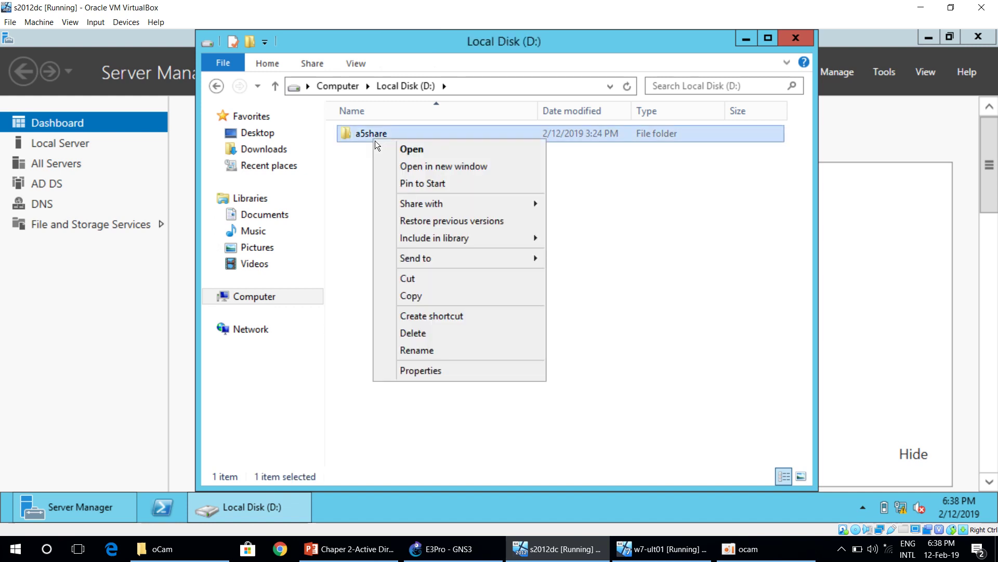
left_click(414, 331)
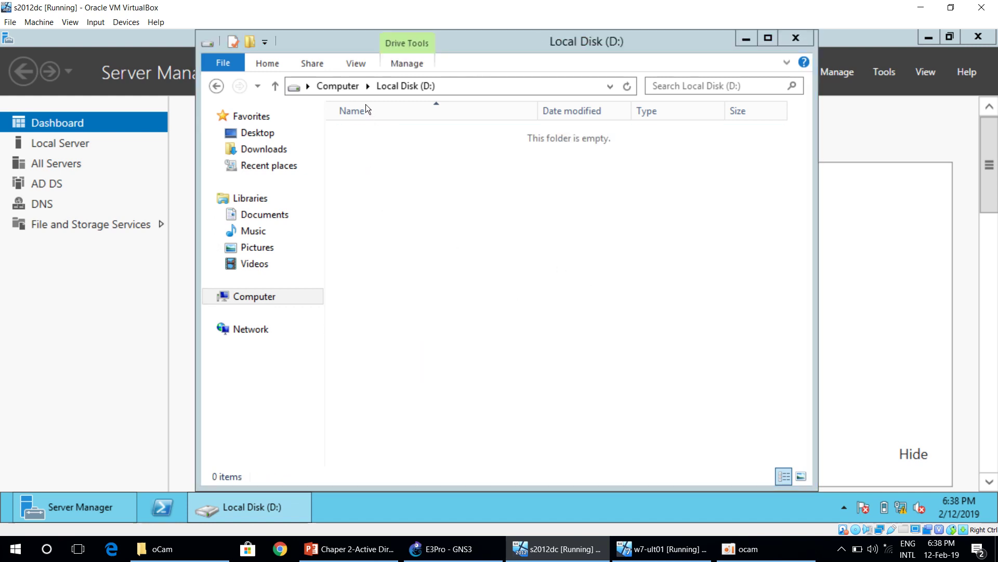
Step: Create a new folder named e3share on Local Disk (D:) and maximize the window
right_click(338, 145)
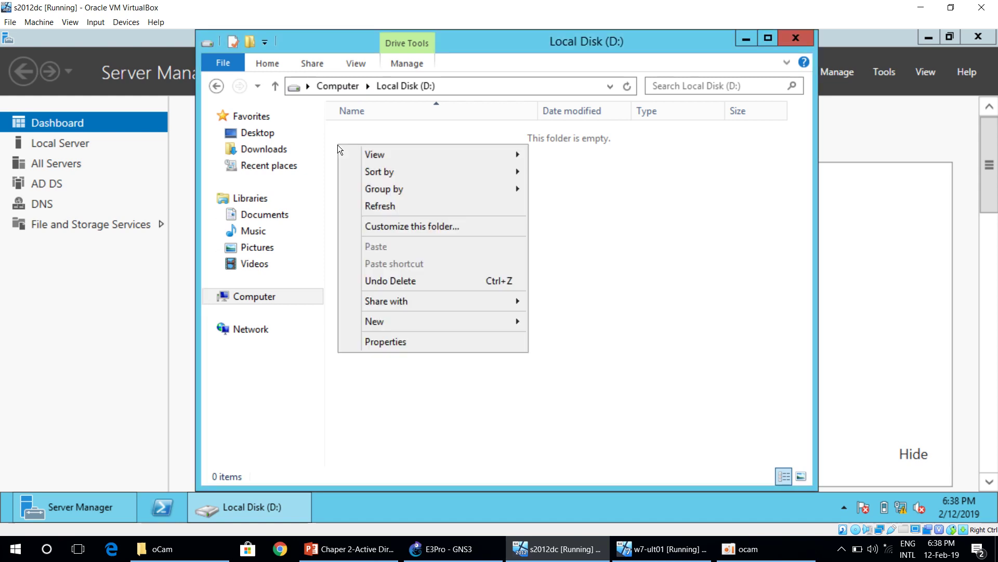
mouse_move(383, 319)
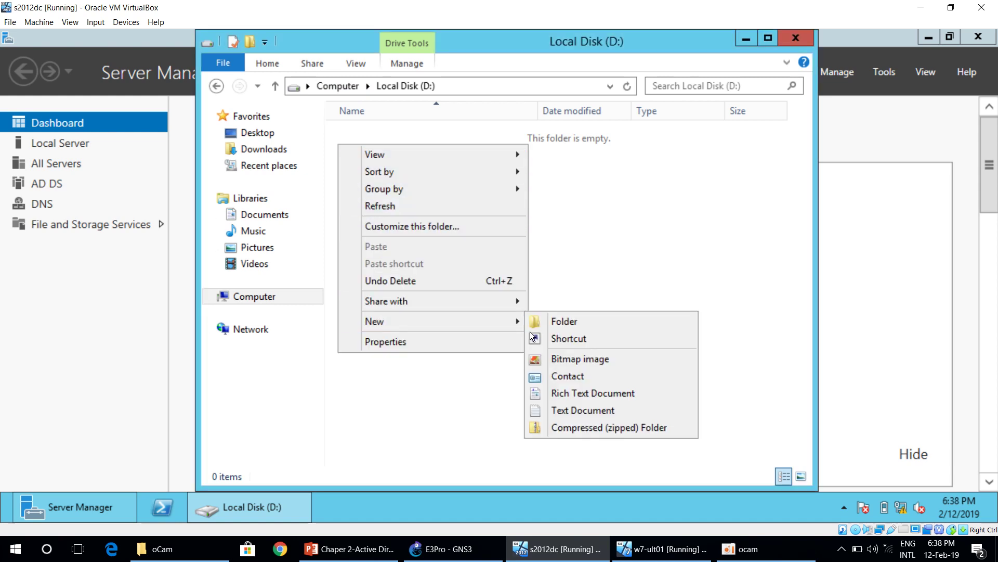
left_click(557, 323)
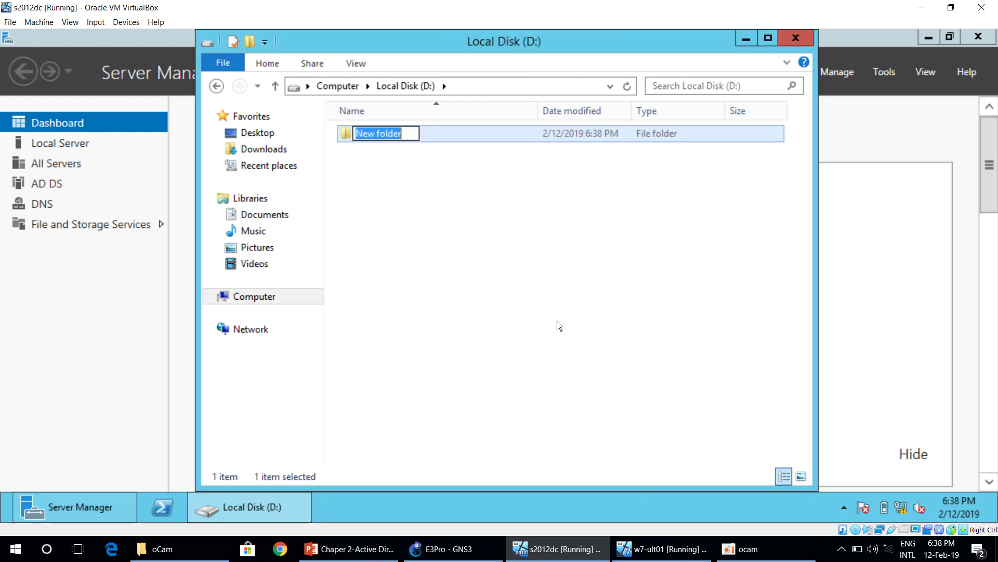
type("e3")
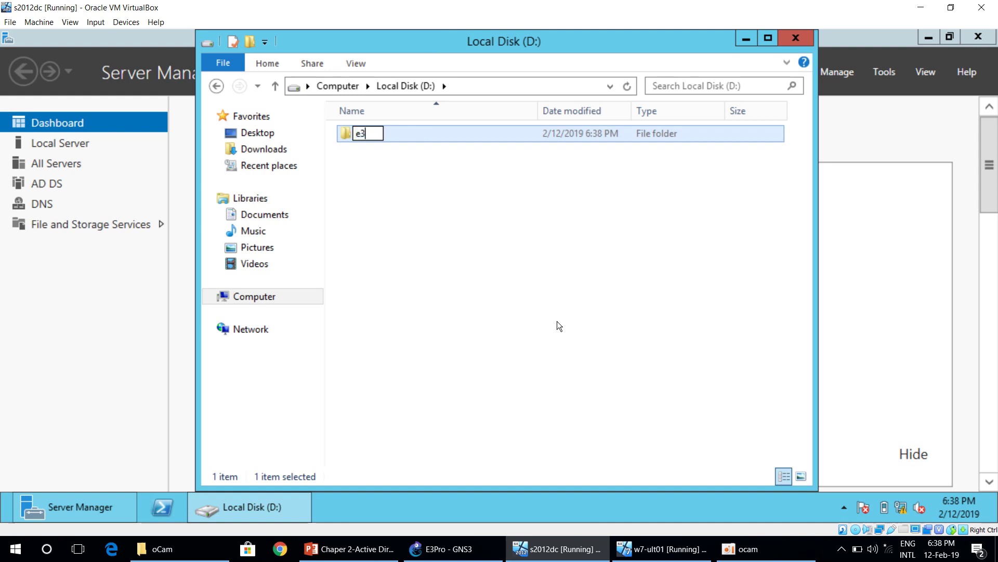
type("share")
left_click(555, 216)
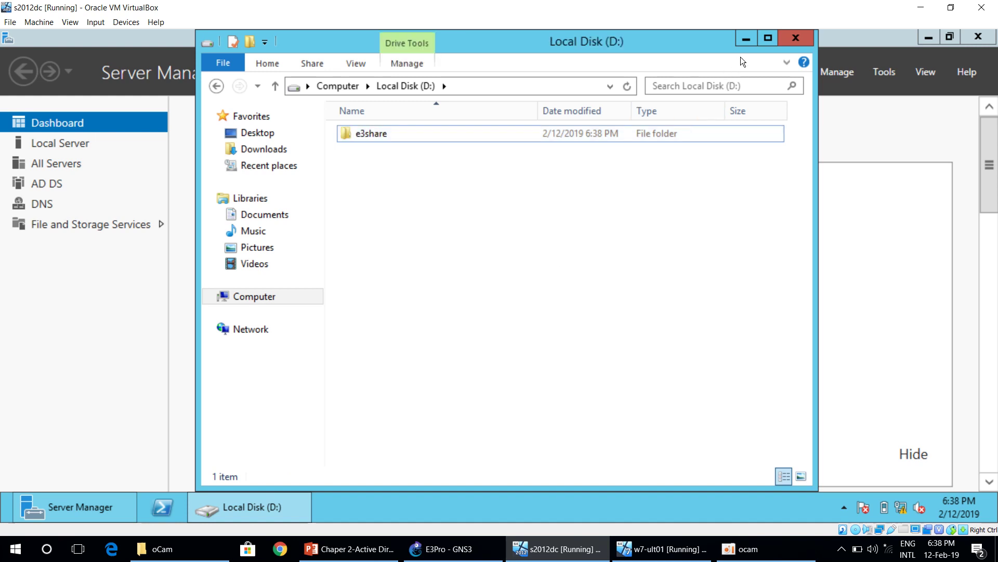
left_click(768, 39)
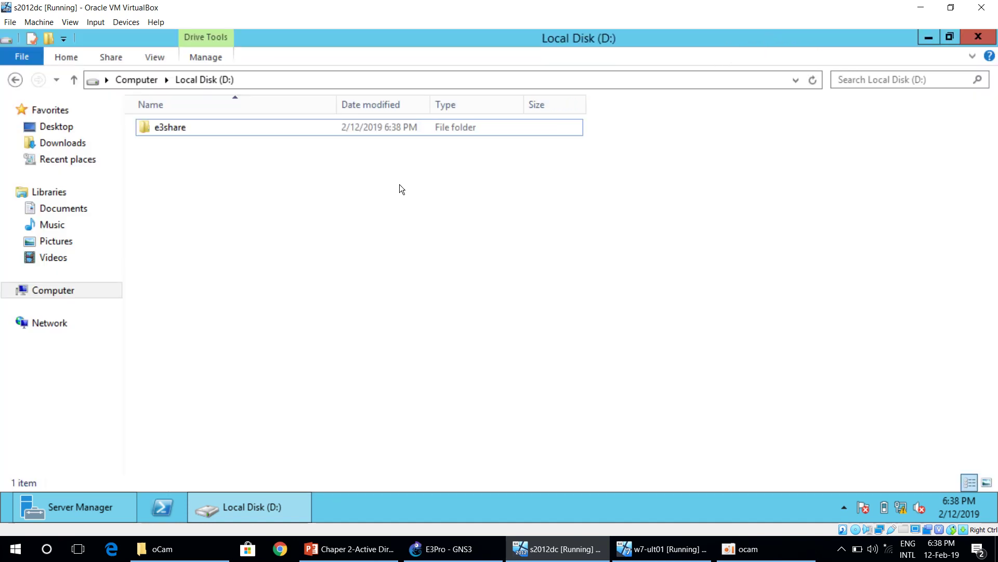
right_click(233, 131)
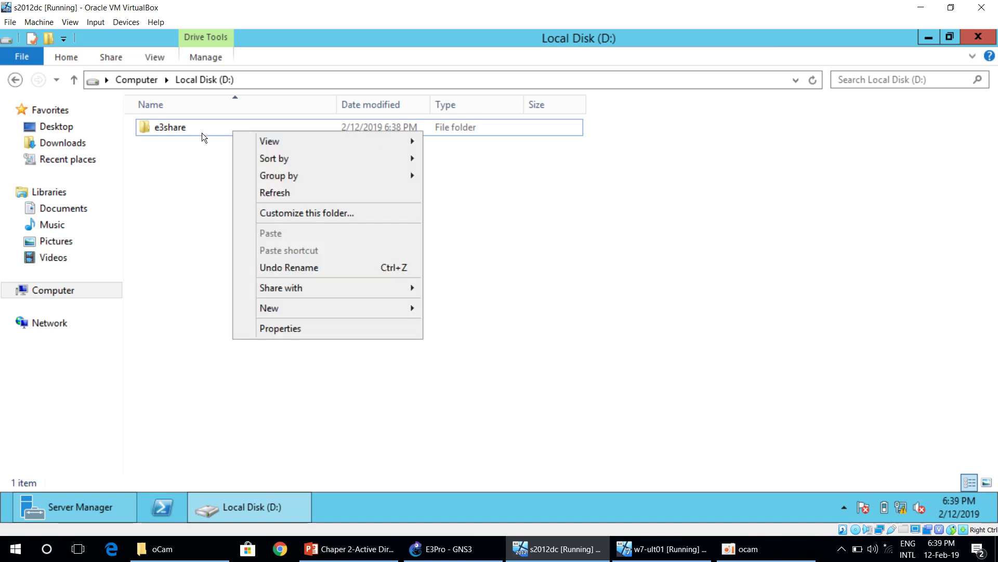
left_click(291, 329)
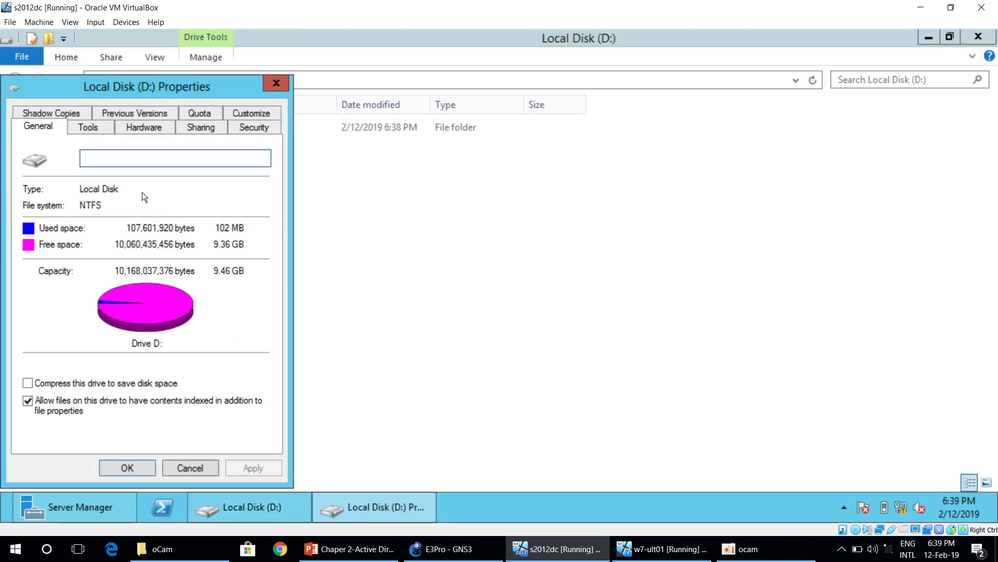
left_click(271, 82)
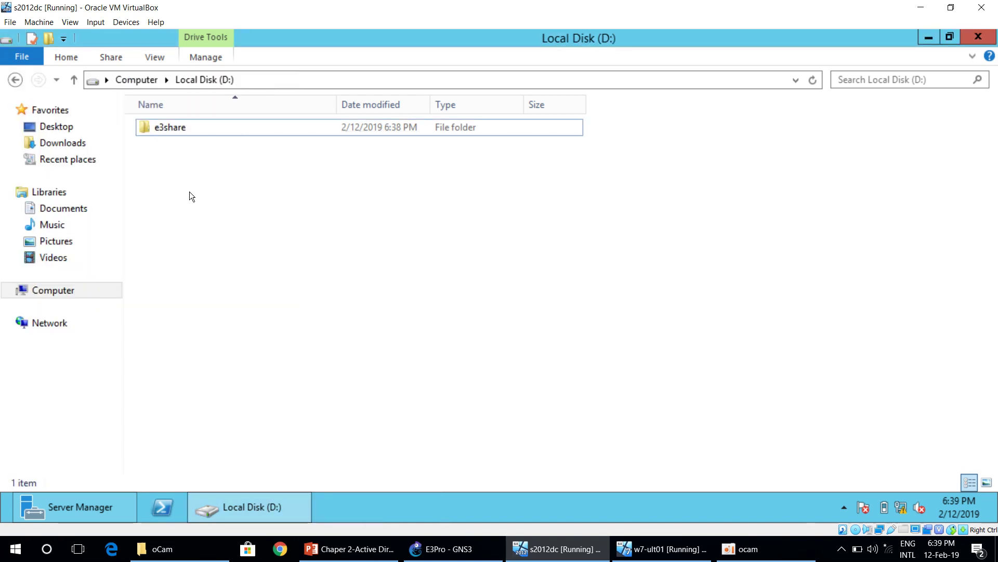
Step: Enable advanced sharing for the e3share folder and limit the number of simultaneous users to 10
left_click(174, 126)
right_click(175, 125)
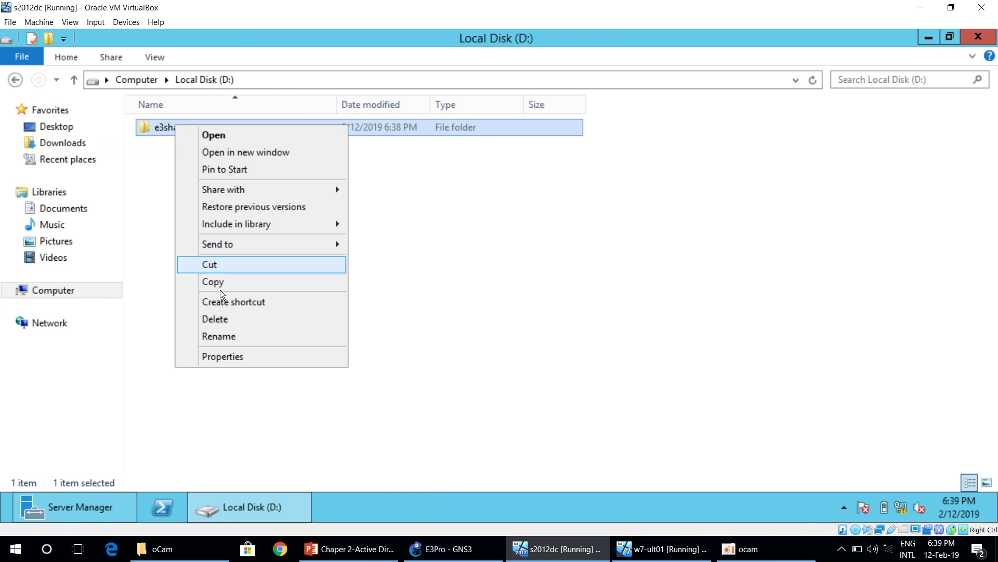
left_click(213, 354)
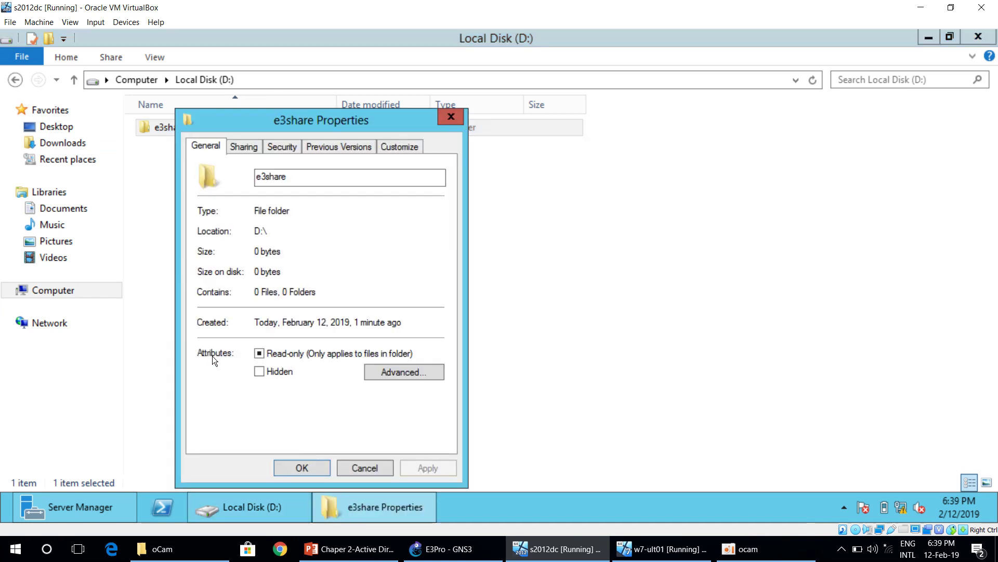
left_click(244, 145)
left_click_drag(288, 118, 364, 38)
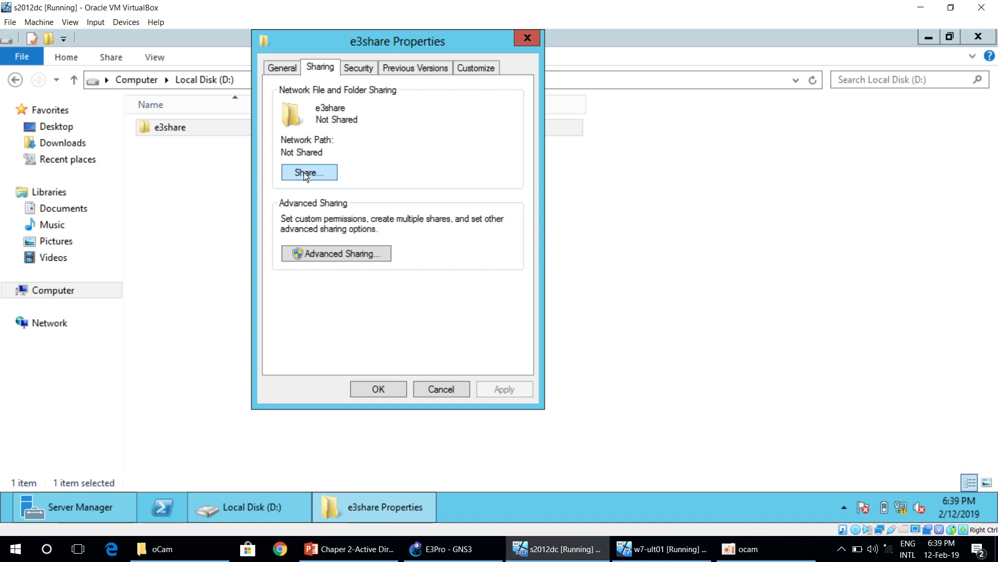
left_click(351, 258)
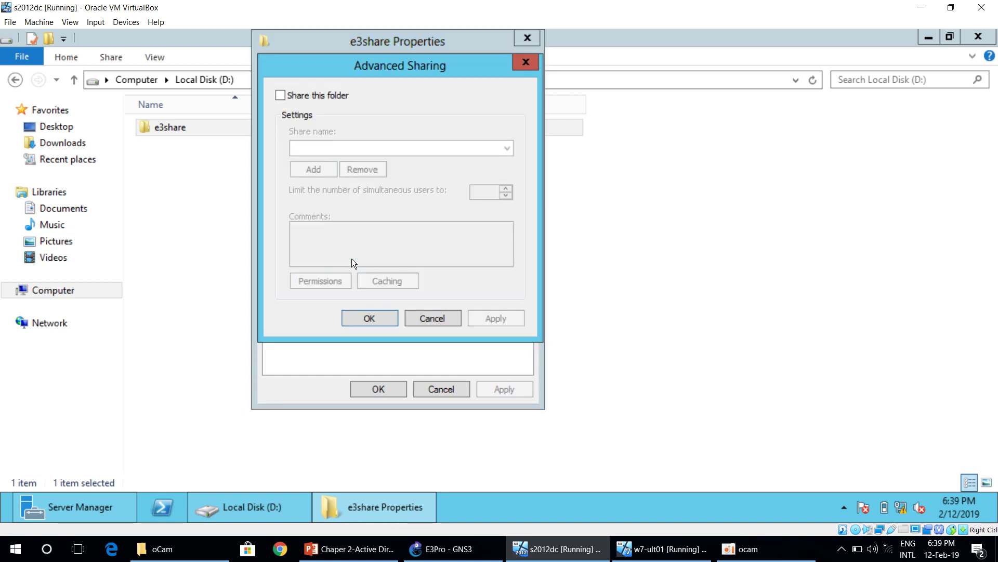
left_click(282, 95)
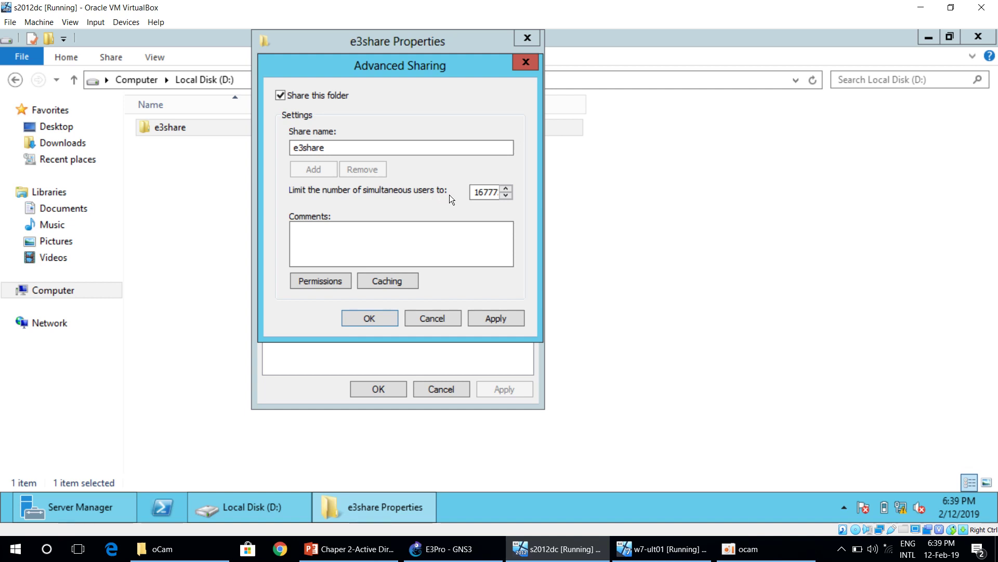
left_click_drag(474, 192, 508, 193)
type("10")
Step: Remove Everyone from the e3share share permissions and open the selection of users or groups to add
left_click(337, 282)
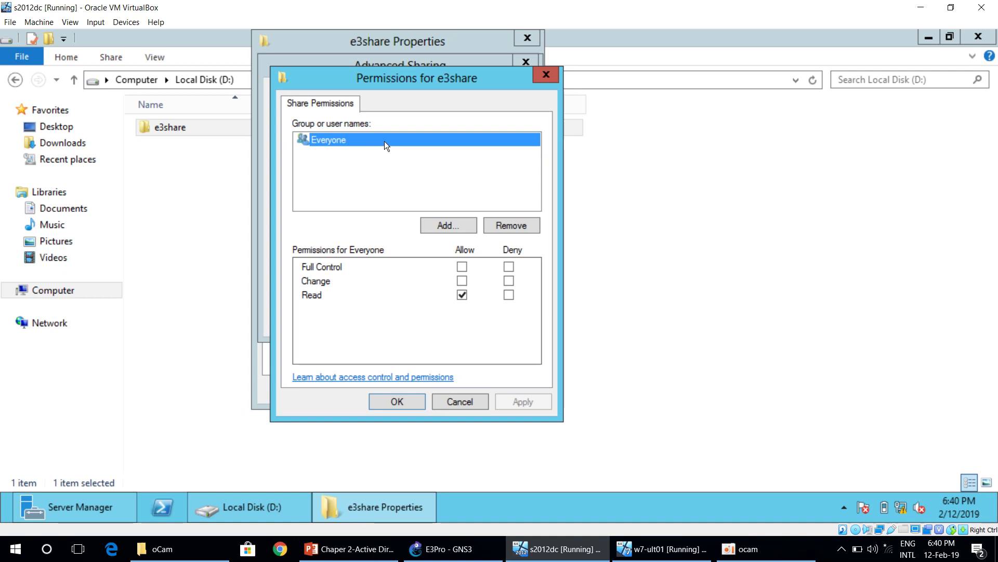
left_click(504, 225)
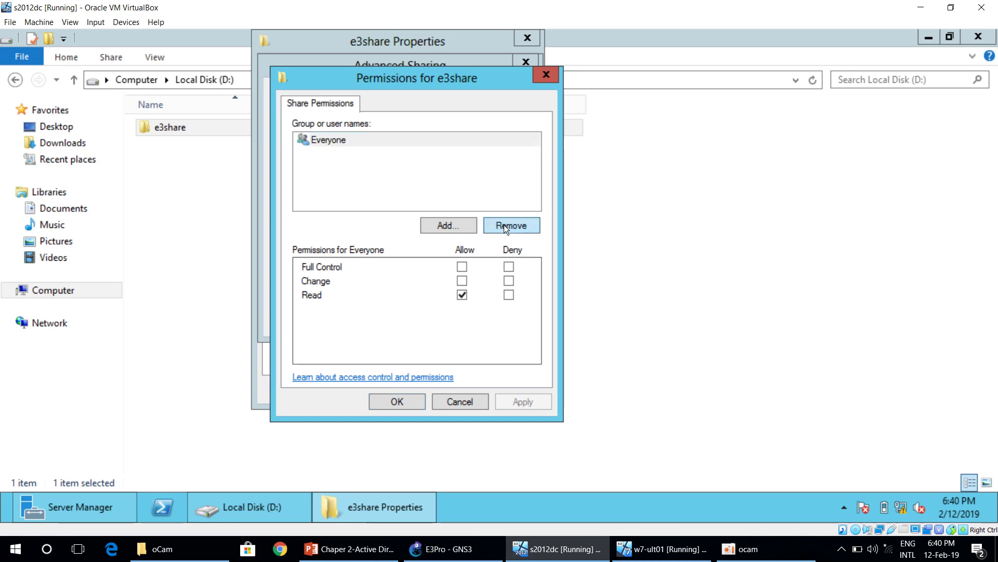
left_click(455, 228)
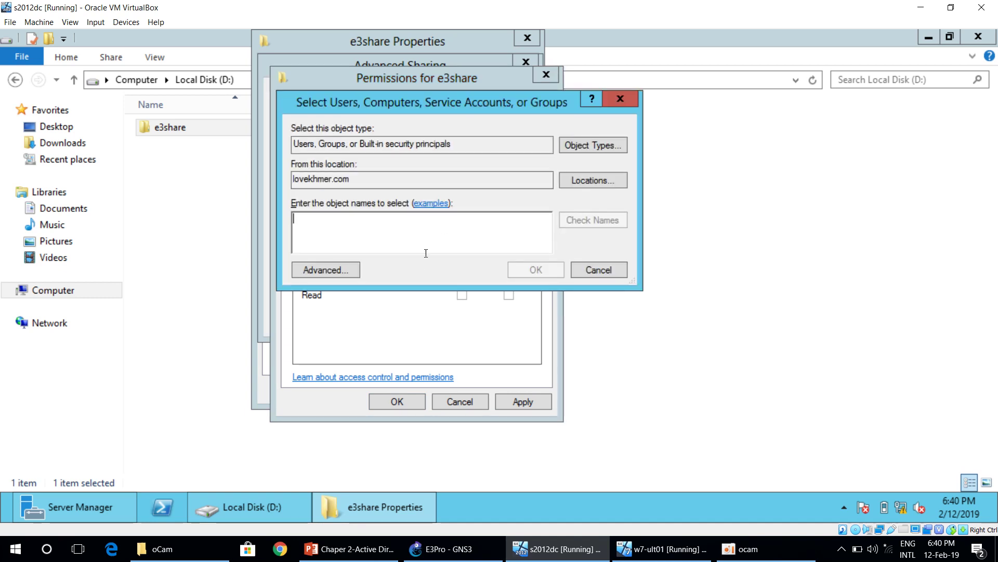
Step: Open Active Directory Users and Computers from Server Manager and show the Users unit inside E3
left_click(108, 514)
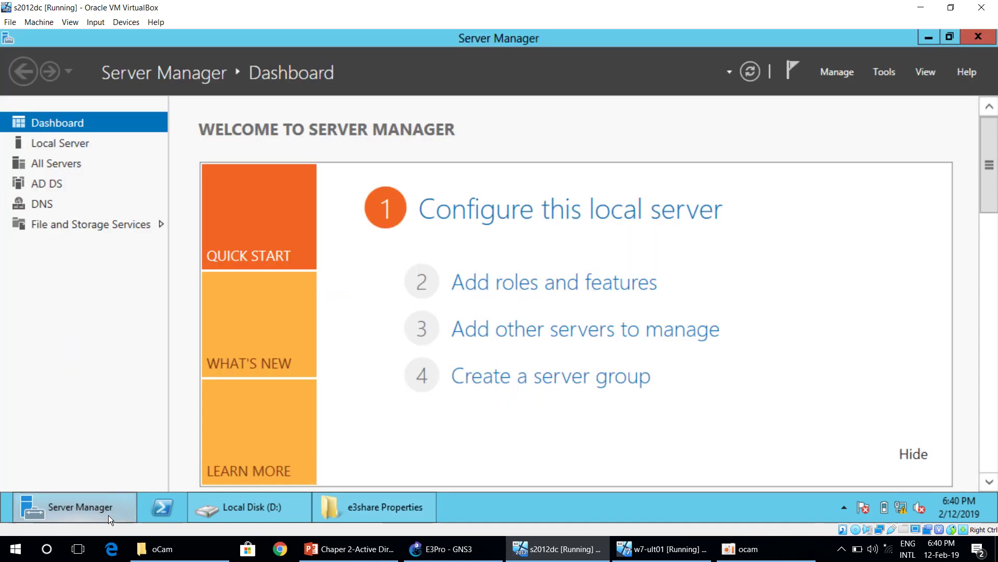
left_click(893, 73)
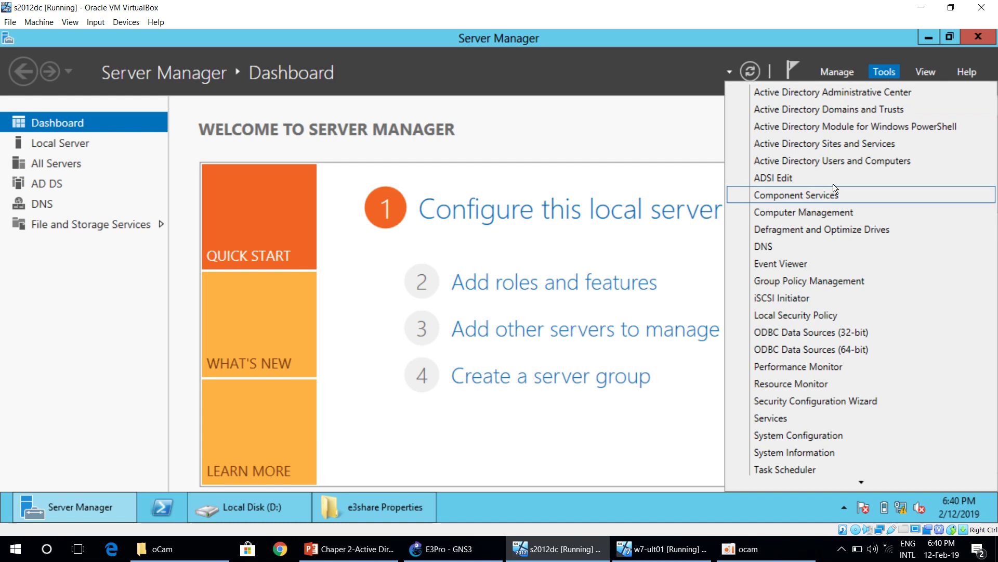
left_click(837, 143)
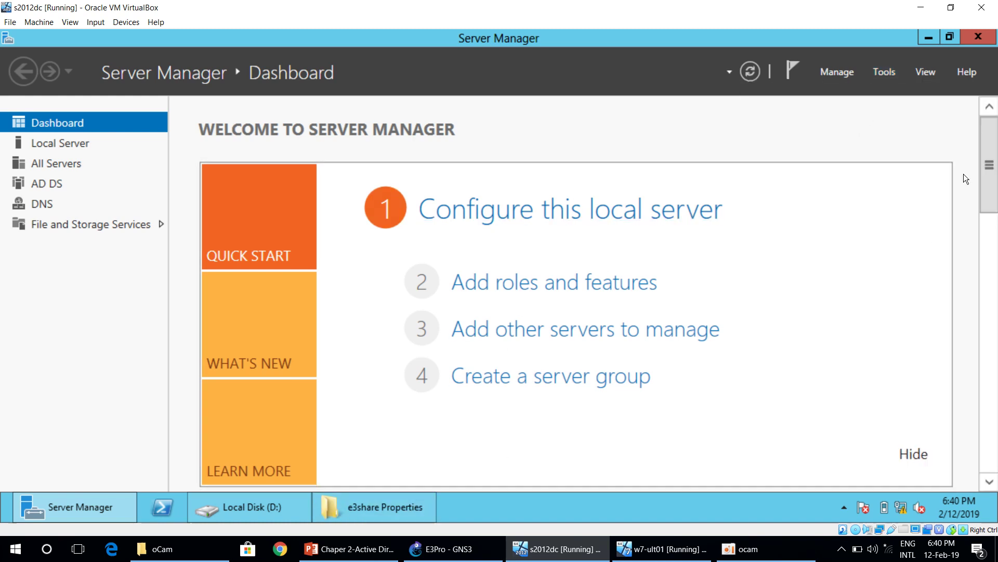
left_click(890, 75)
left_click(863, 161)
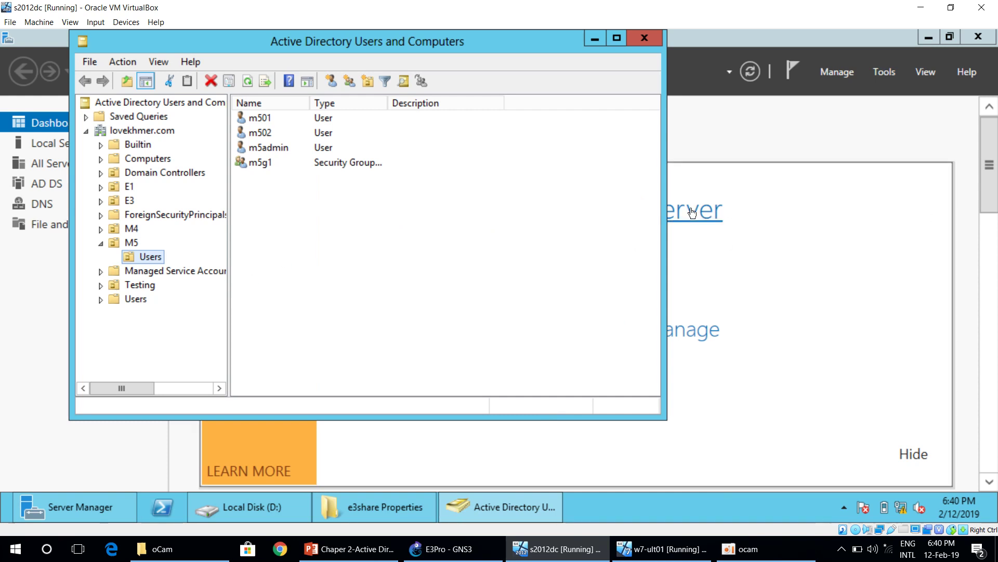
left_click(129, 201)
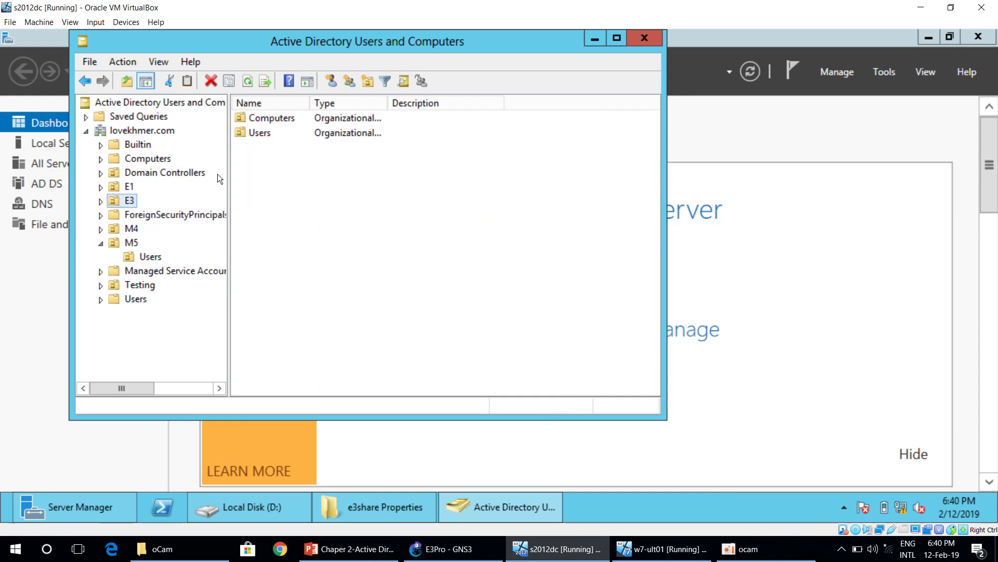
double_click(264, 133)
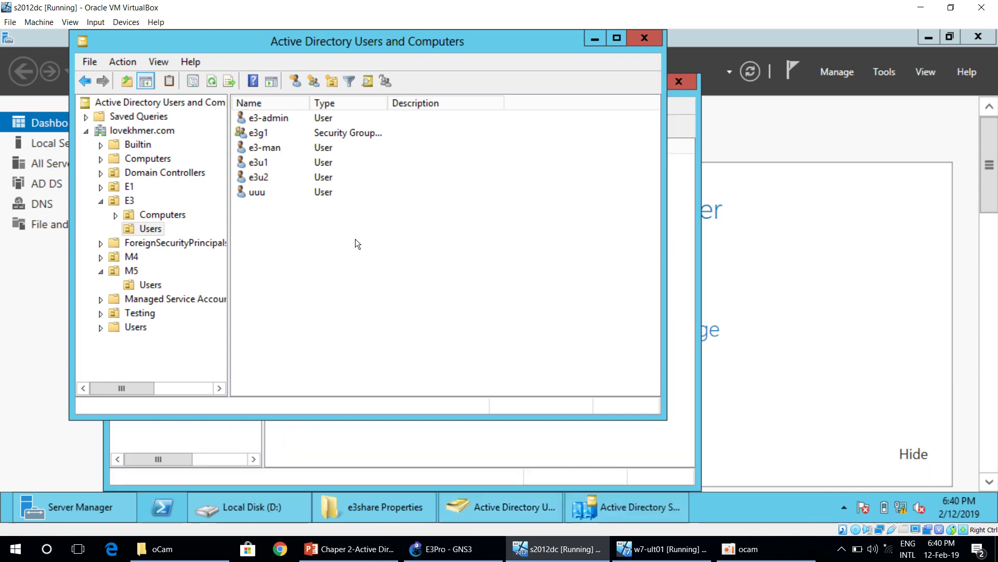
Step: Reset the password of user e3u1, entering and confirming the new password, without requiring a change at next logon
left_click(255, 164)
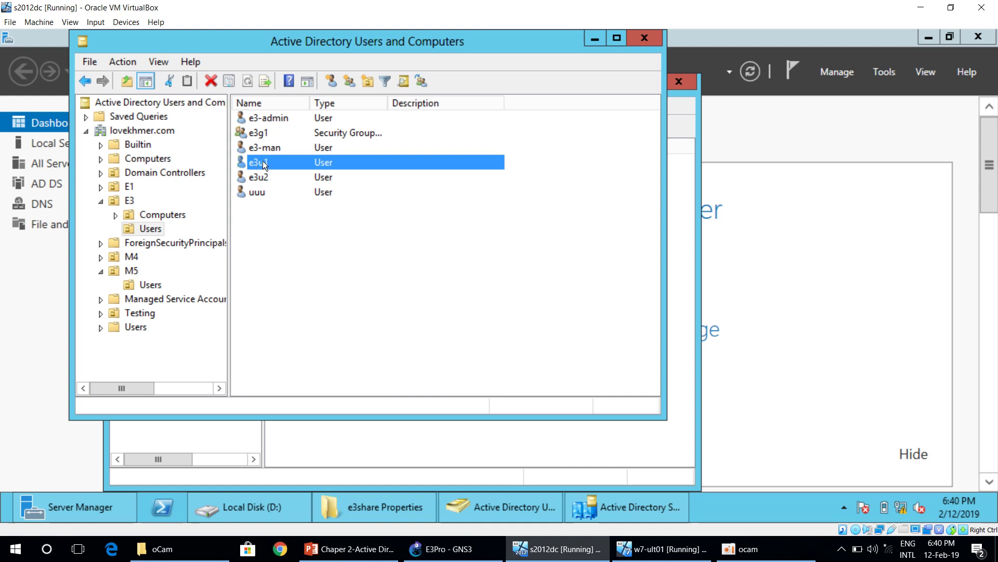
right_click(263, 161)
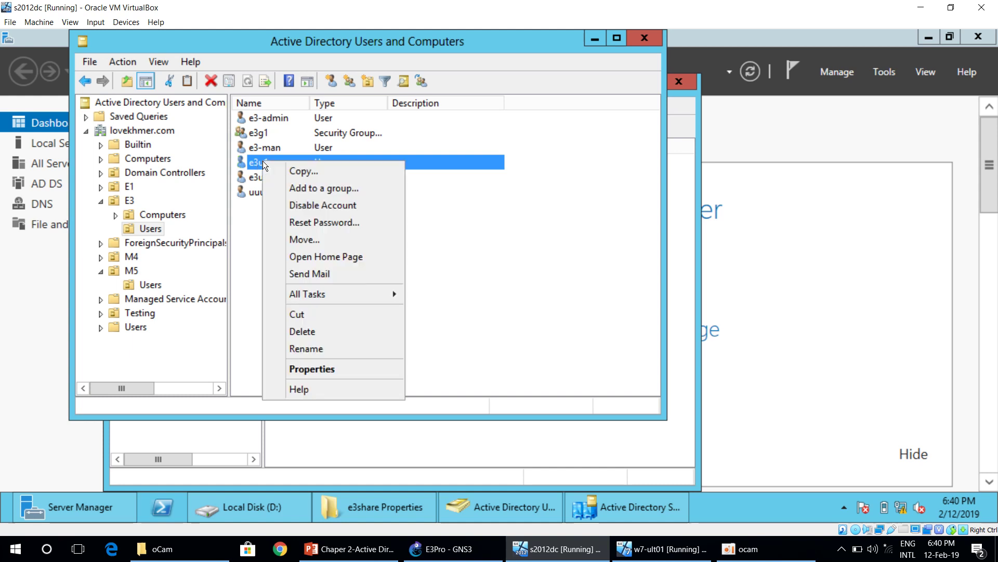
left_click(310, 223)
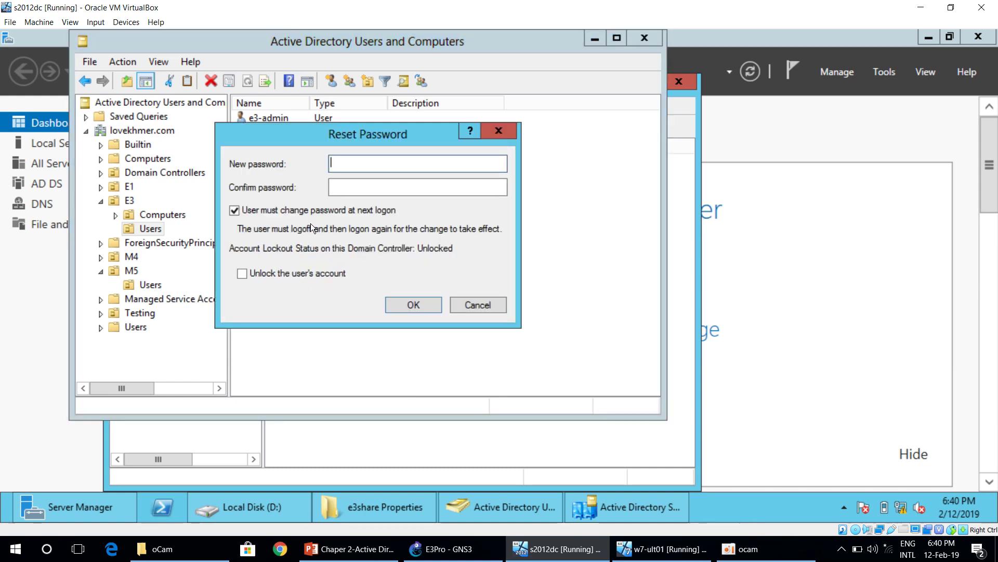
type("1")
left_click(331, 182)
type("1")
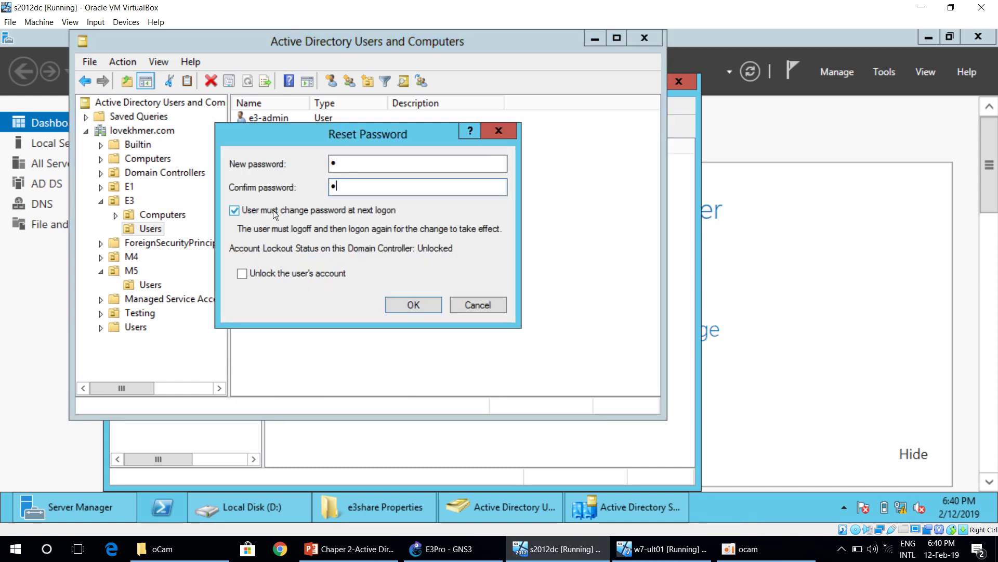
left_click(234, 211)
left_click(412, 303)
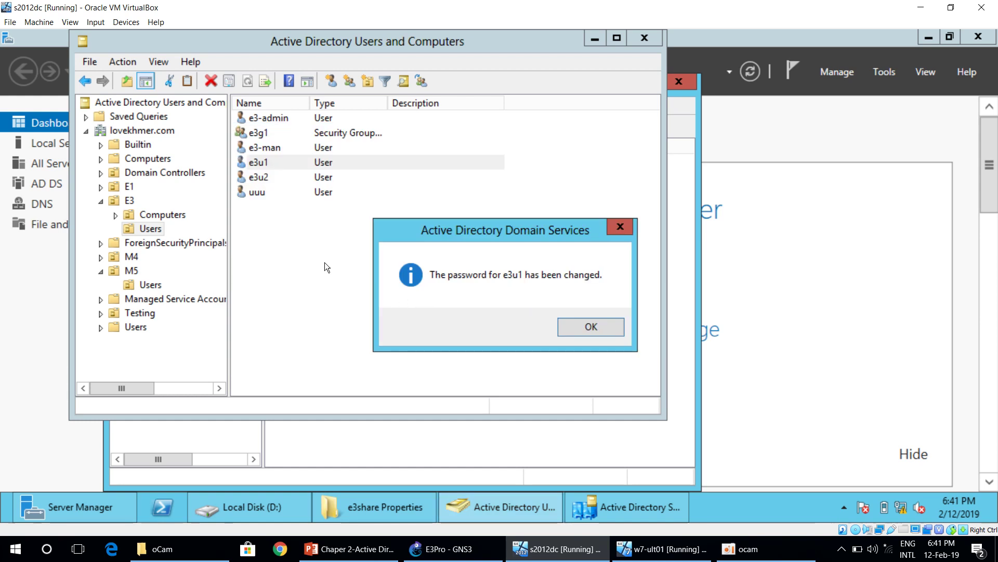
left_click(570, 326)
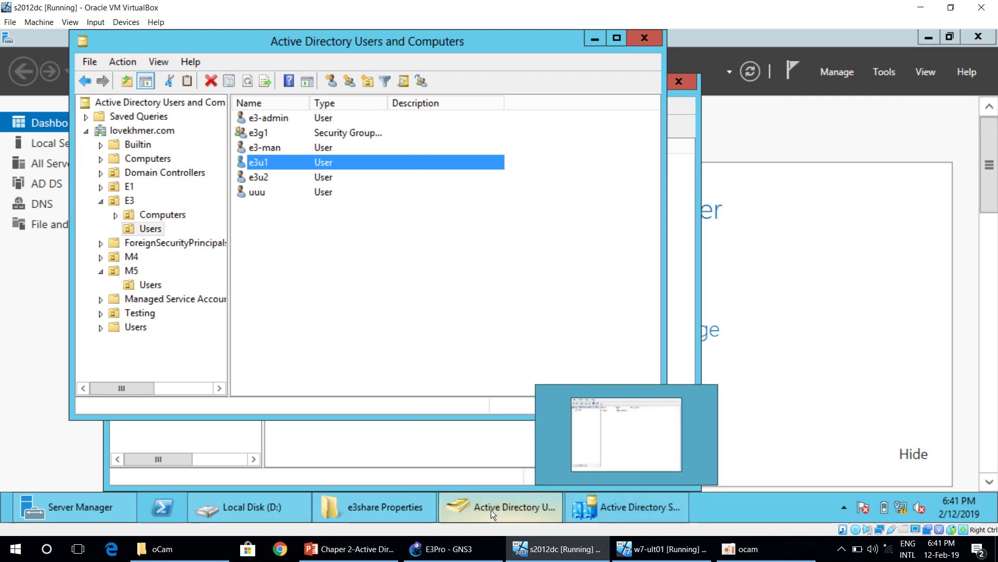
Step: Return to the e3share permissions and add the domain user e3u1 to the share, checking the name against the directory
left_click(383, 509)
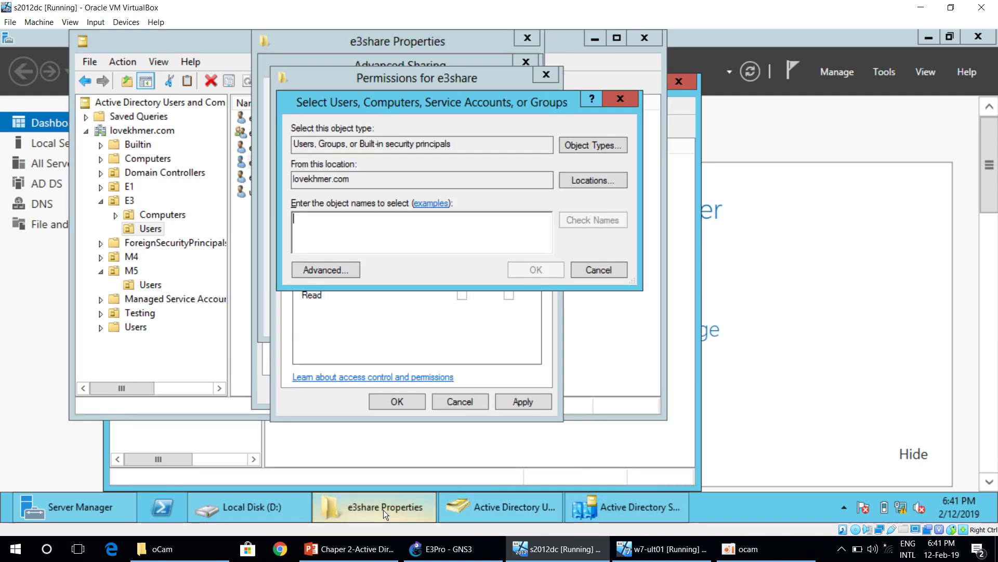
type("e3")
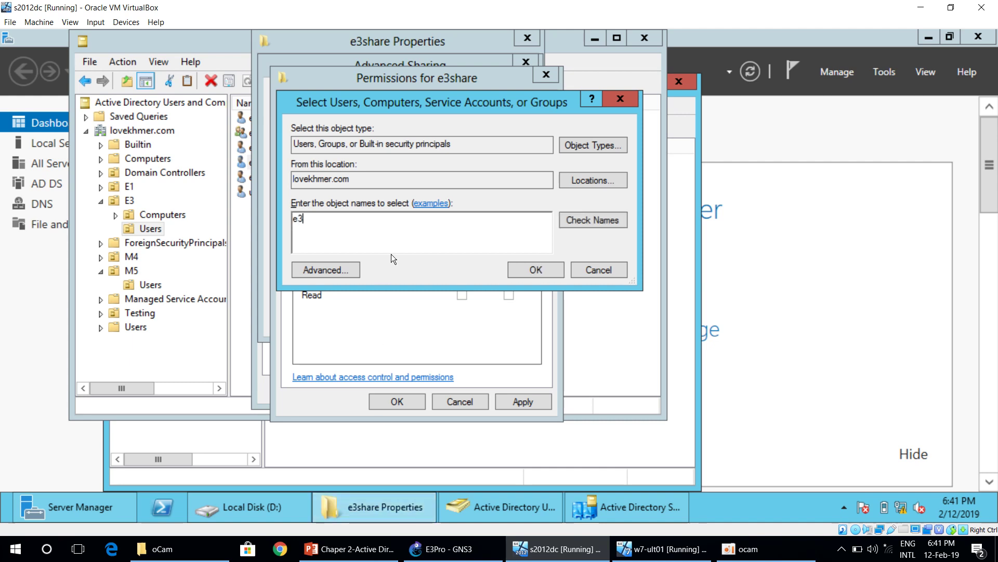
type("u1")
left_click(594, 221)
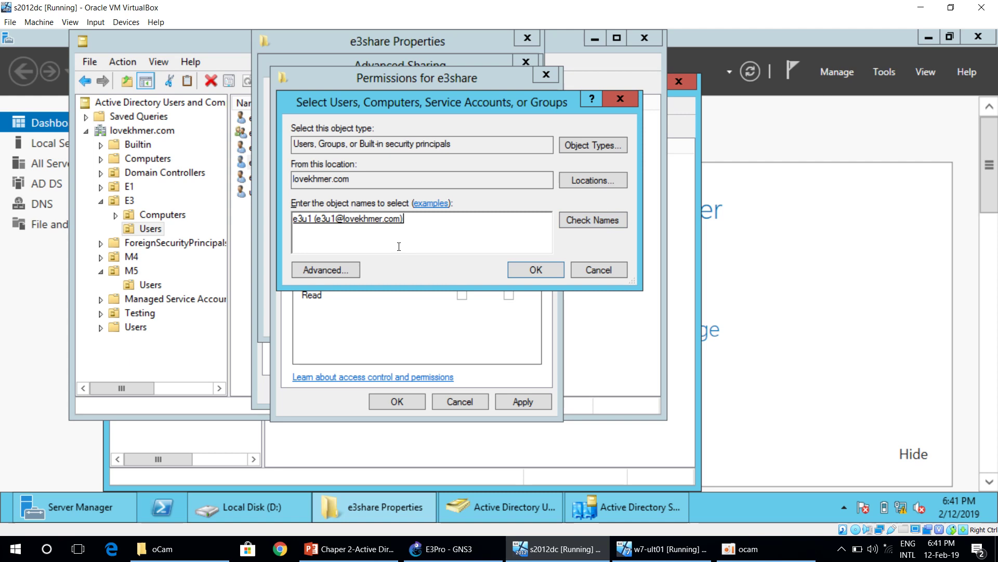
left_click(525, 271)
Step: Allow Full Control for e3u1 on the e3share share and apply the permissions and advanced sharing settings
left_click(463, 266)
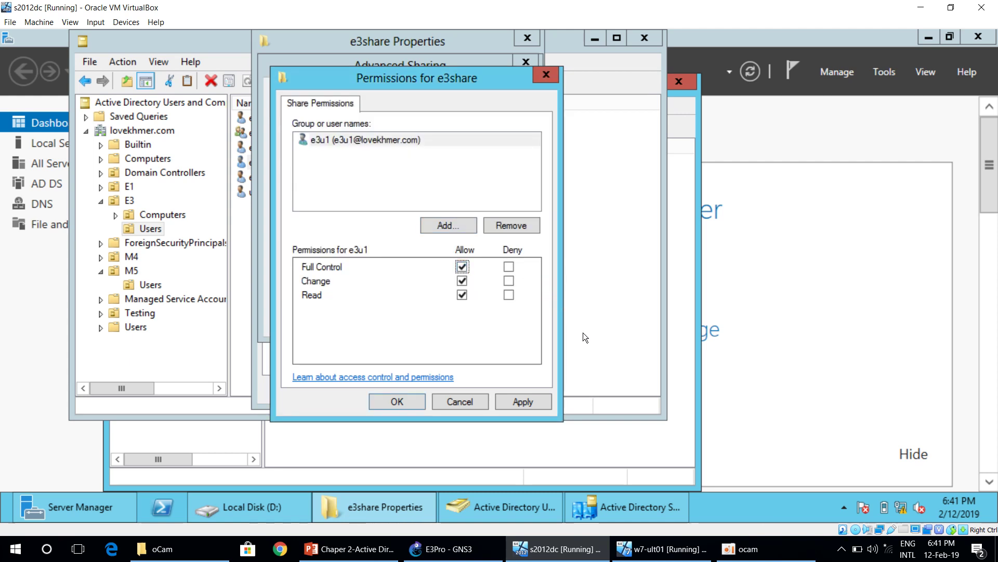
left_click(530, 406)
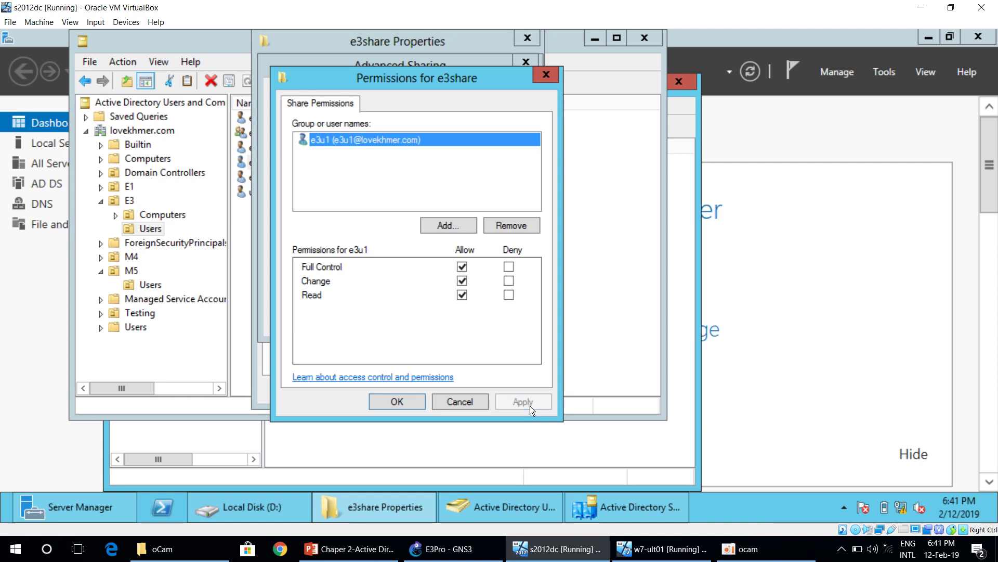
left_click(409, 407)
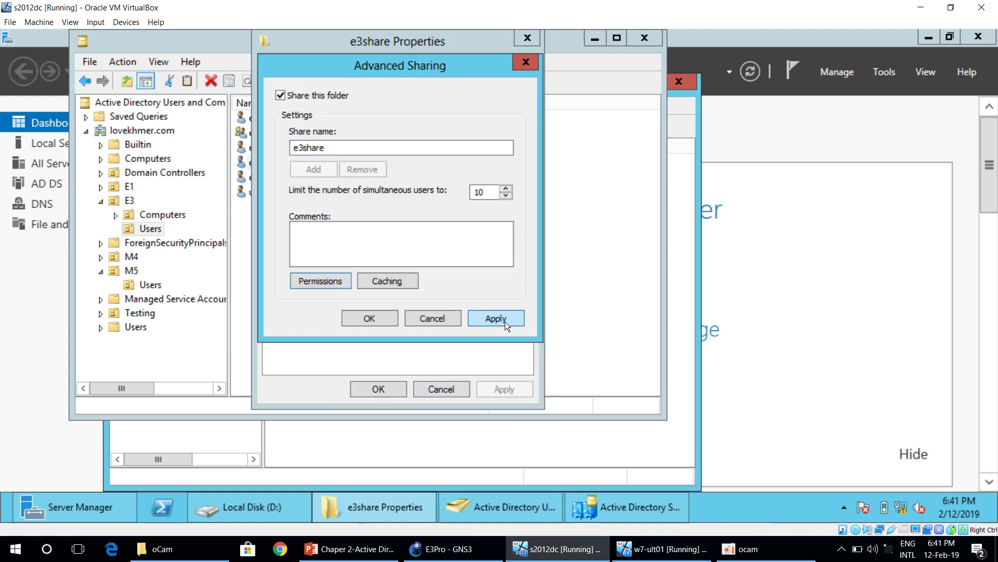
left_click(503, 319)
left_click(379, 318)
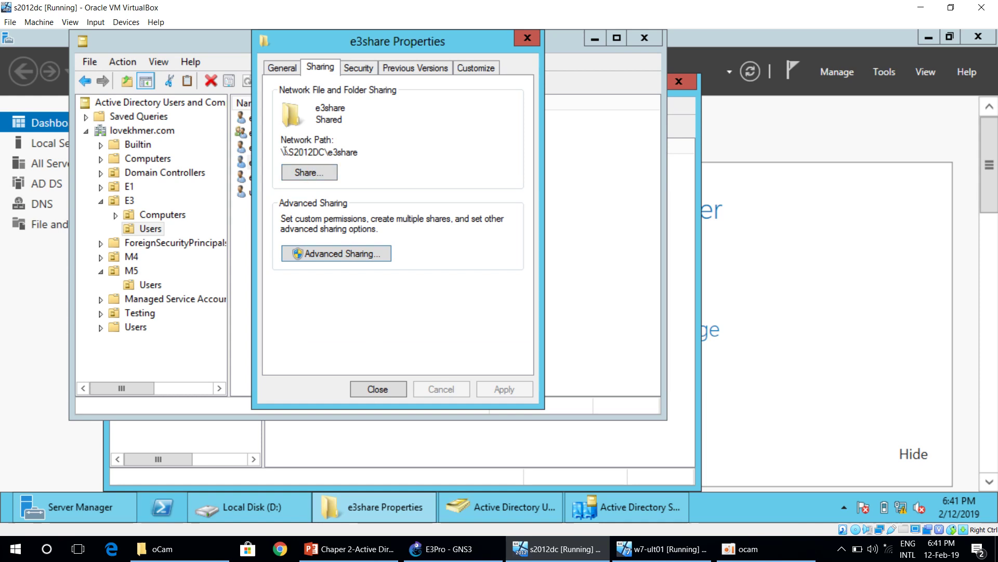
Step: Compare the e3share network path with the computer name and address in the Local Server properties, and close the folder properties
left_click_drag(282, 151, 356, 152)
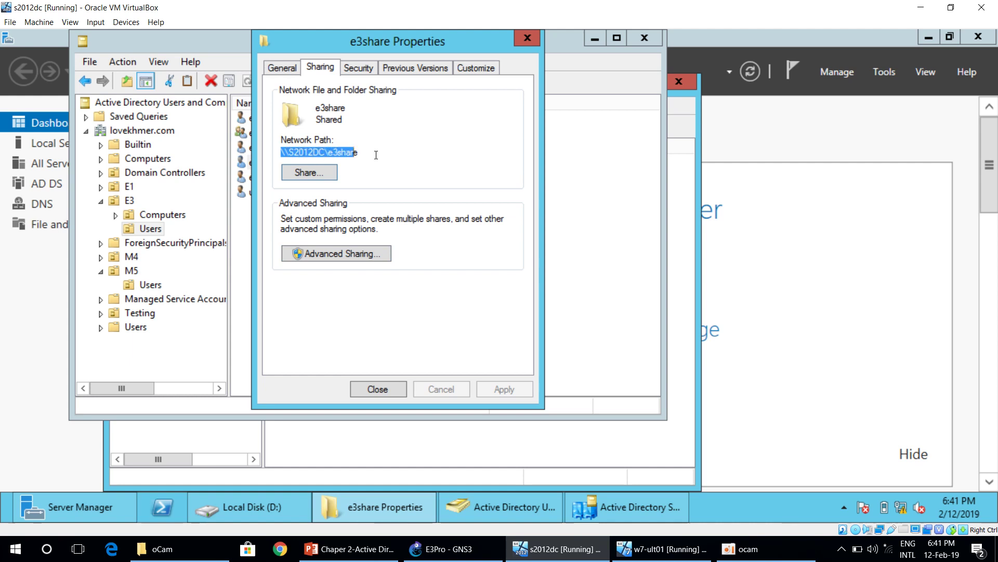
left_click(374, 153)
left_click_drag(291, 153, 322, 156)
left_click(100, 513)
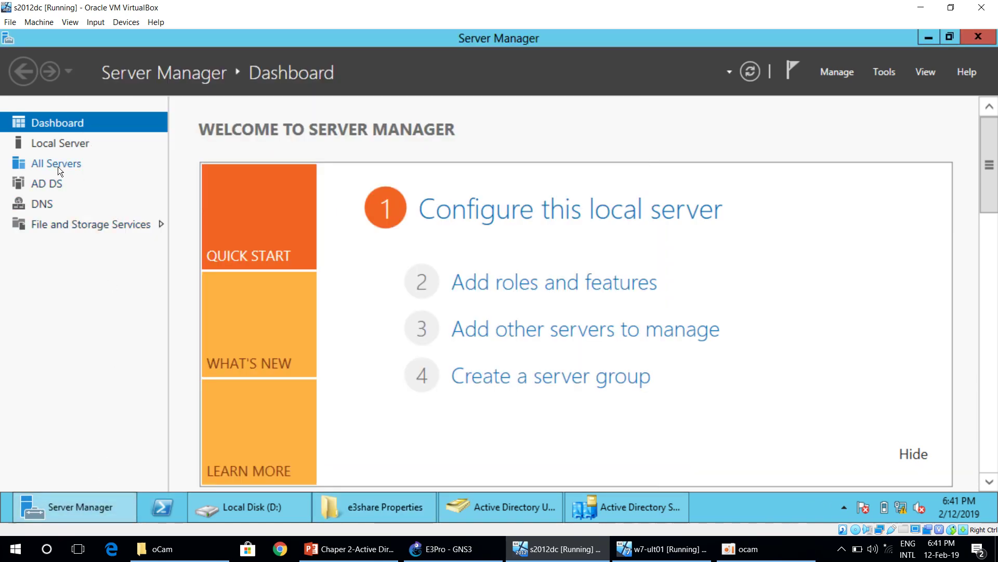
left_click(75, 141)
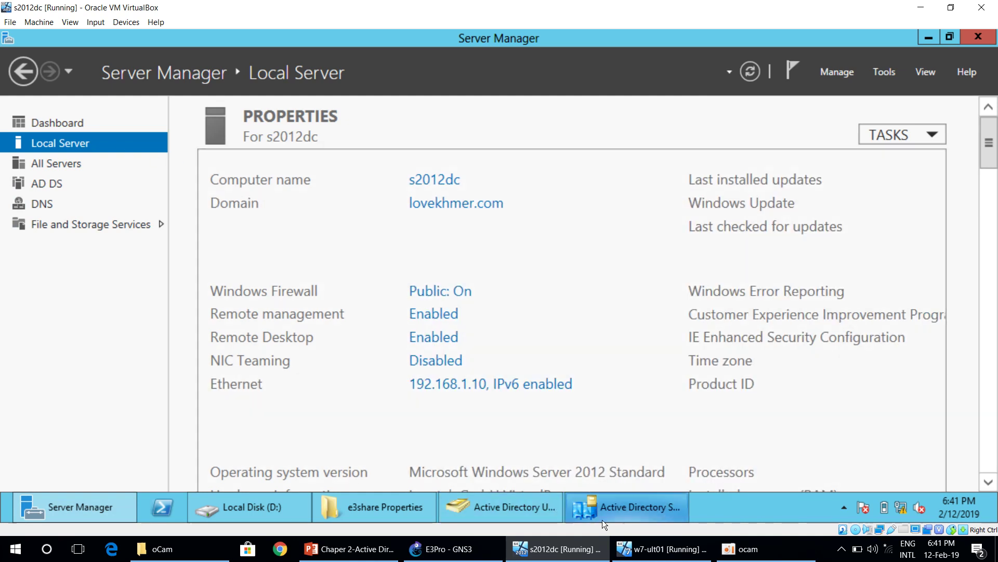
left_click(407, 506)
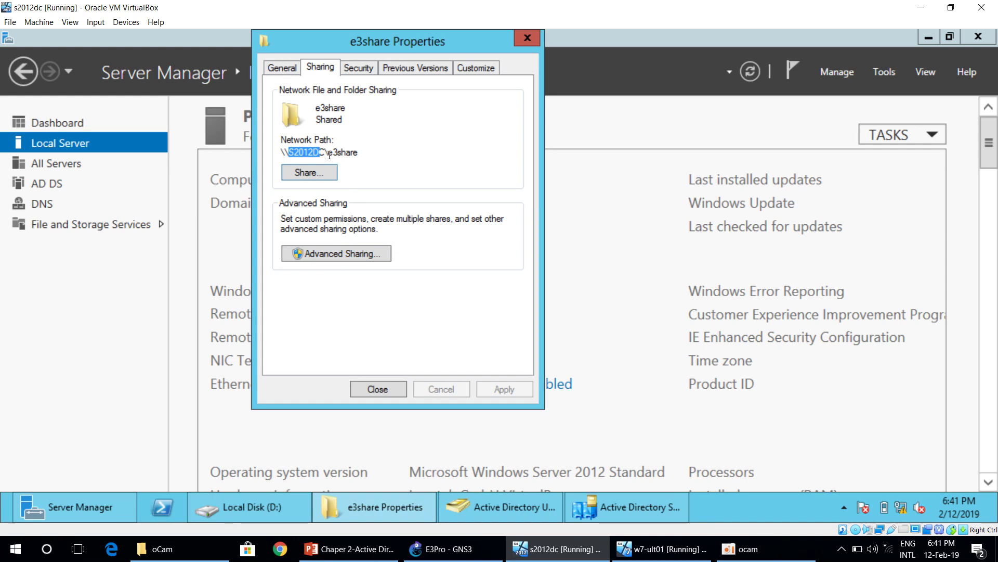
left_click_drag(328, 152, 356, 160)
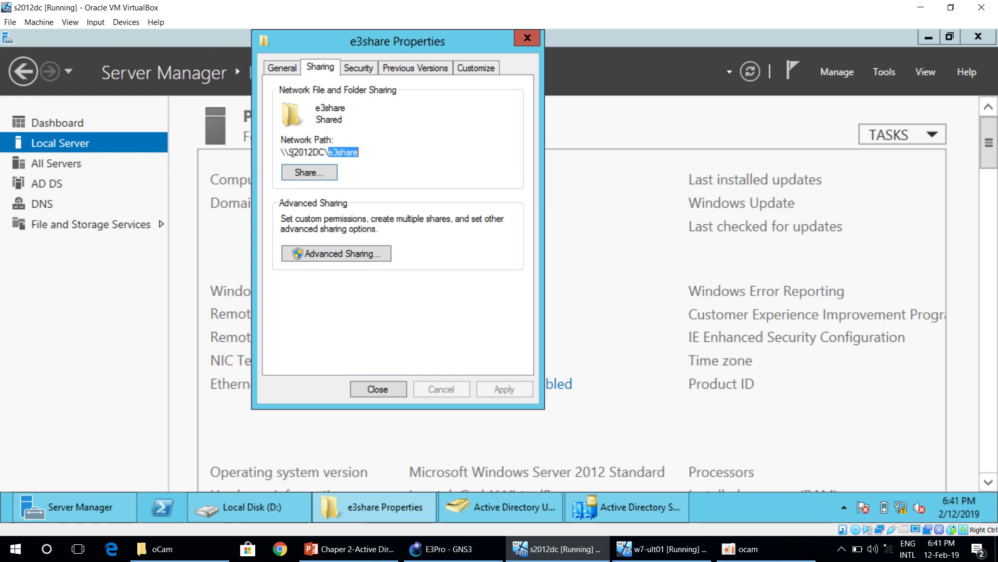
left_click_drag(293, 153, 313, 157)
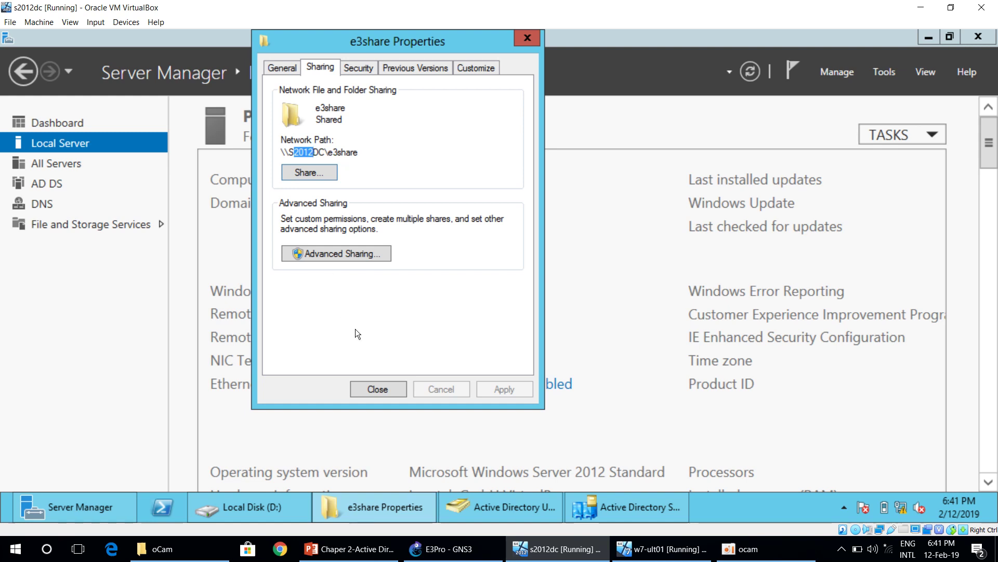
left_click(378, 389)
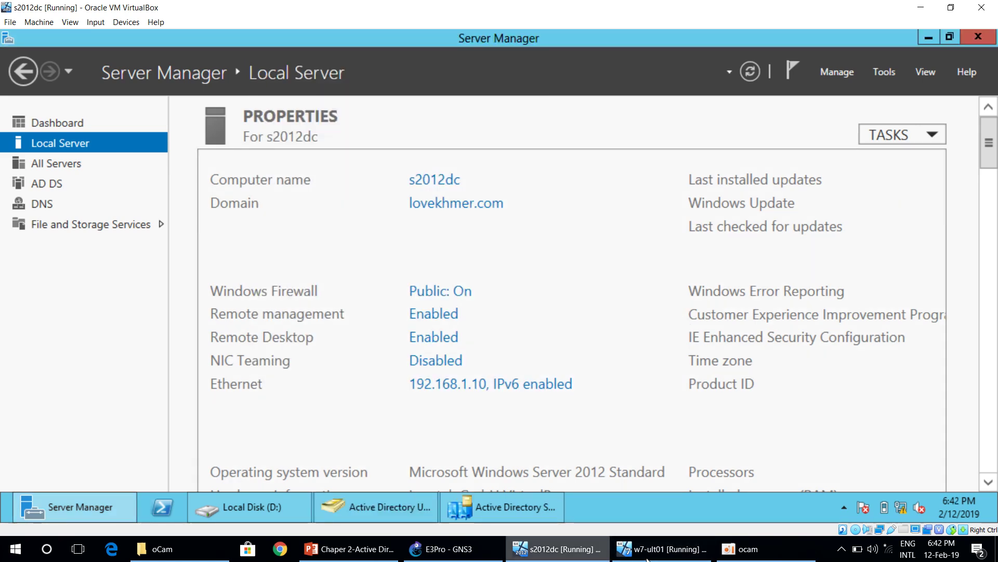
Step: Switch to the w7-ult01 virtual machine, leave the e3-man session with Switch user, and bring up the account selection screen
left_click(662, 548)
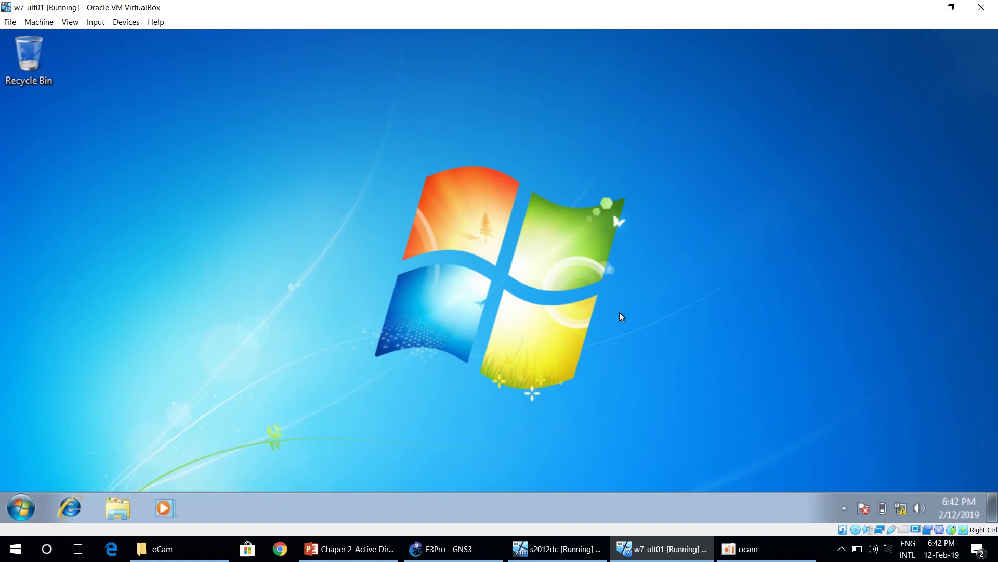
left_click(21, 508)
left_click(273, 467)
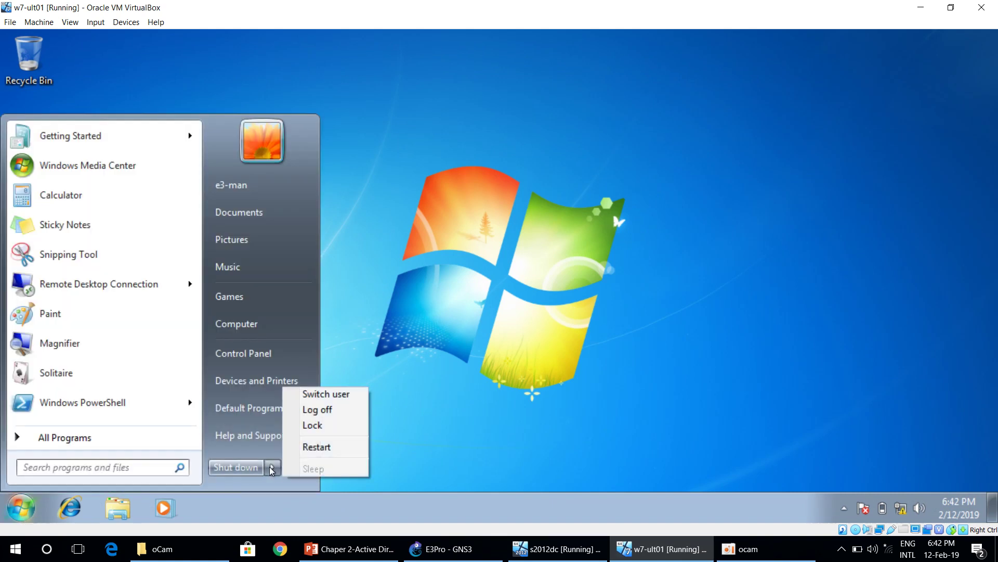
left_click(338, 396)
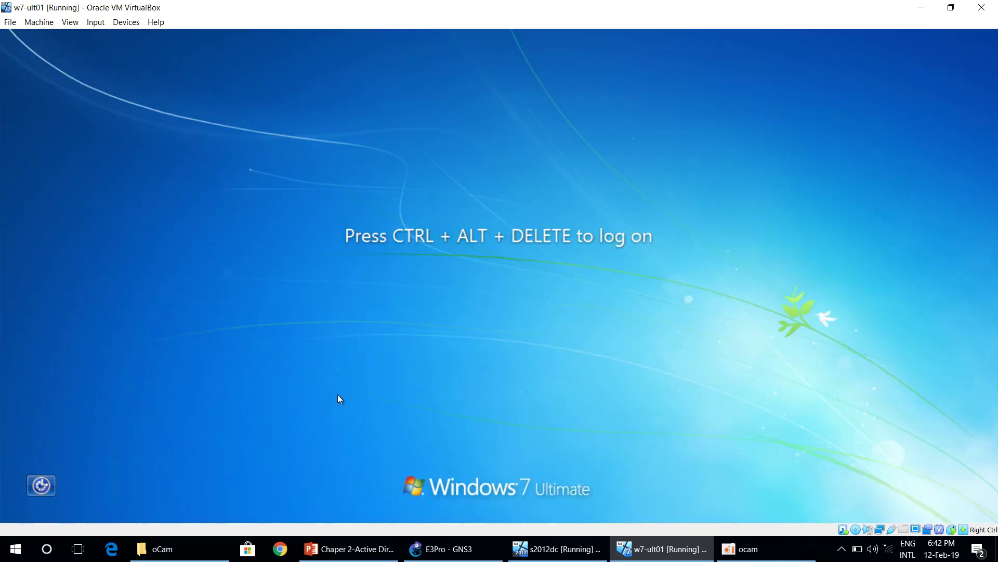
left_click(96, 22)
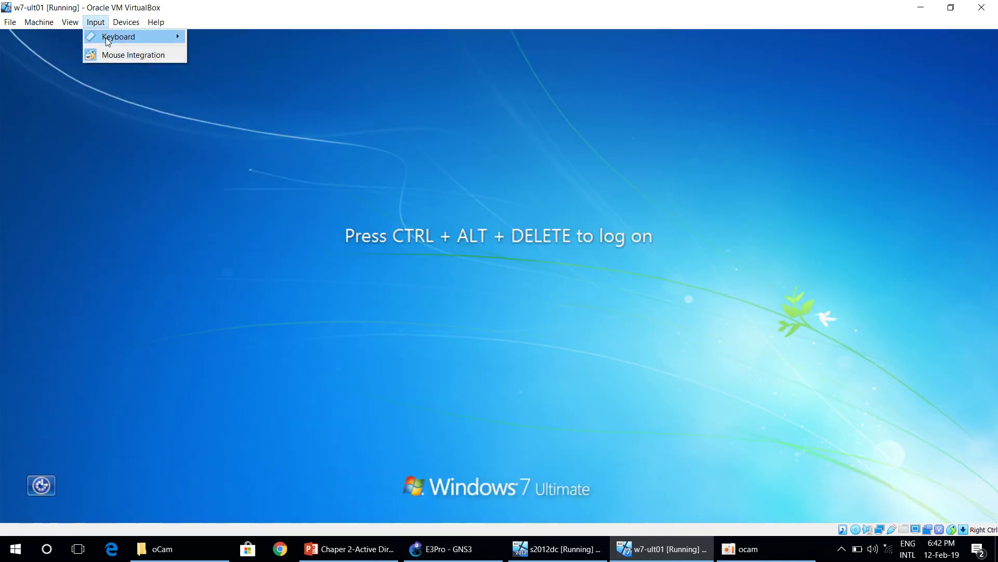
mouse_move(105, 37)
left_click(207, 55)
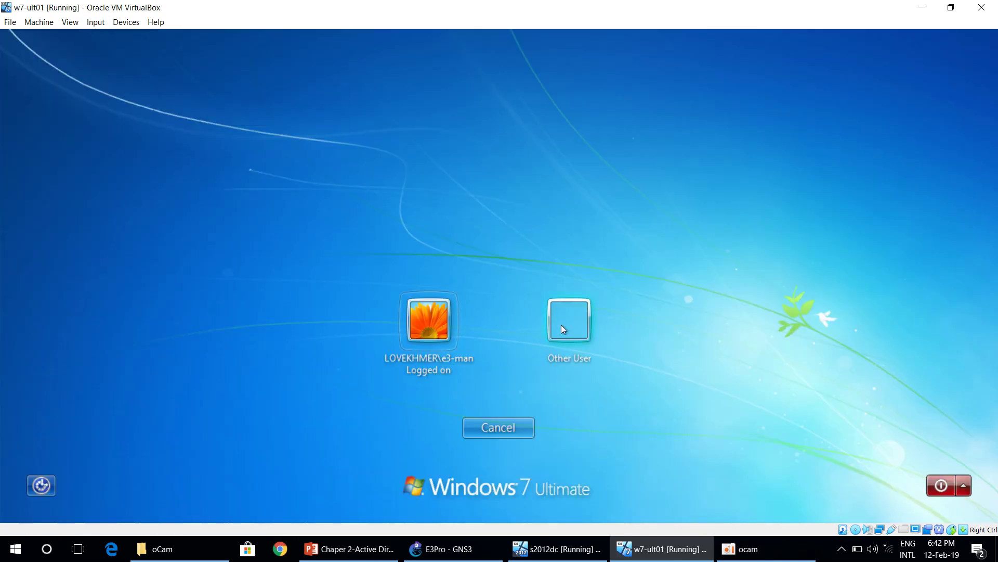
Step: Log on to the LOVEKHMER domain as another user, entering the username e3u1 and the account password
left_click(561, 323)
type("e")
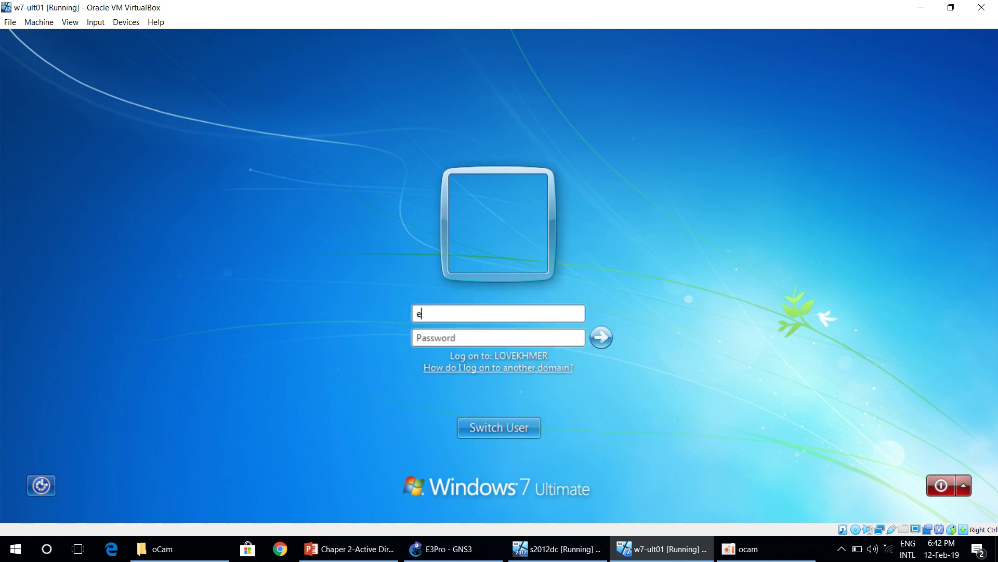
type("3u1")
left_click(568, 340)
type("1")
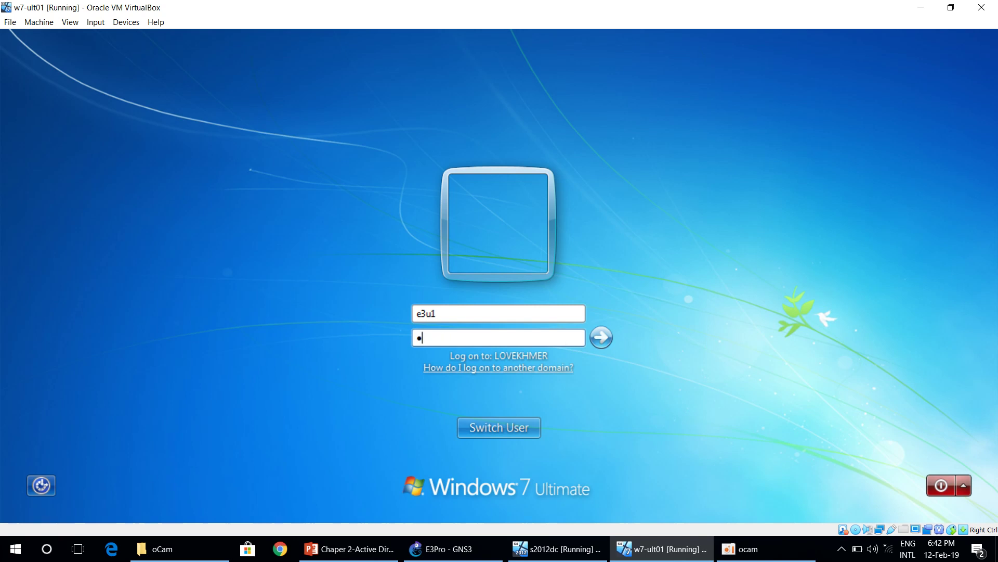
left_click(601, 338)
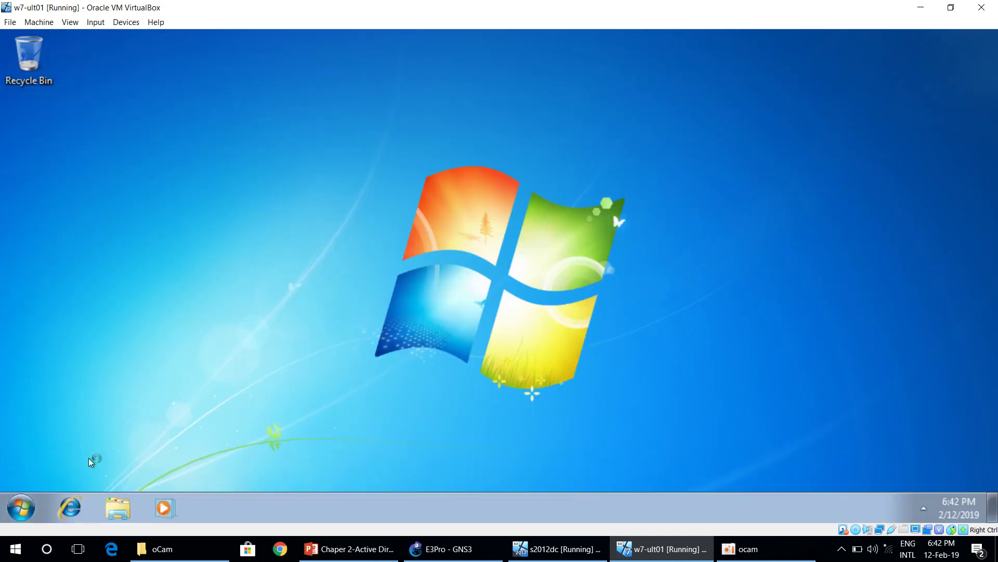
Step: Open Computer in a maximized window and start mapping a network drive with the drive letter Q:
left_click(27, 511)
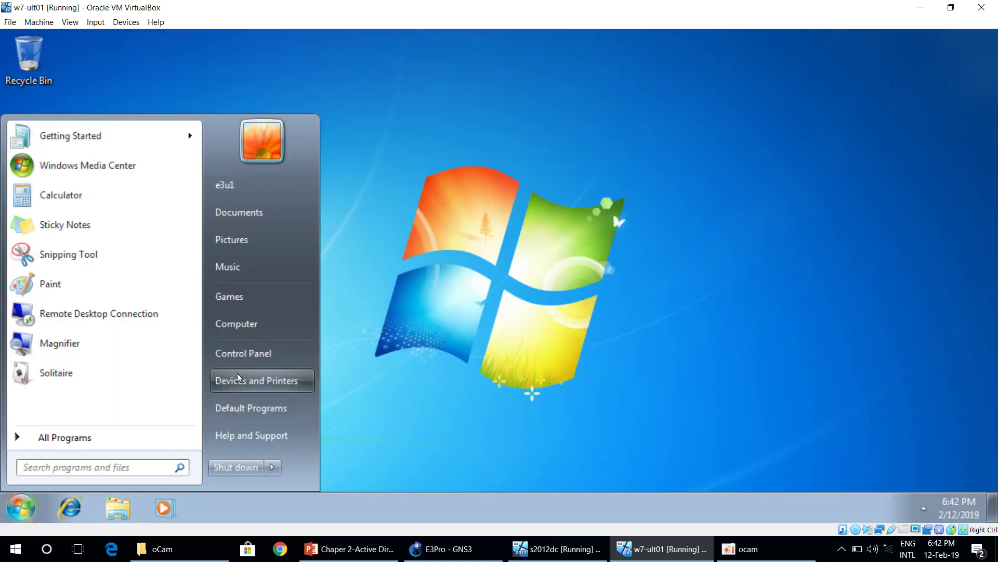
left_click(245, 325)
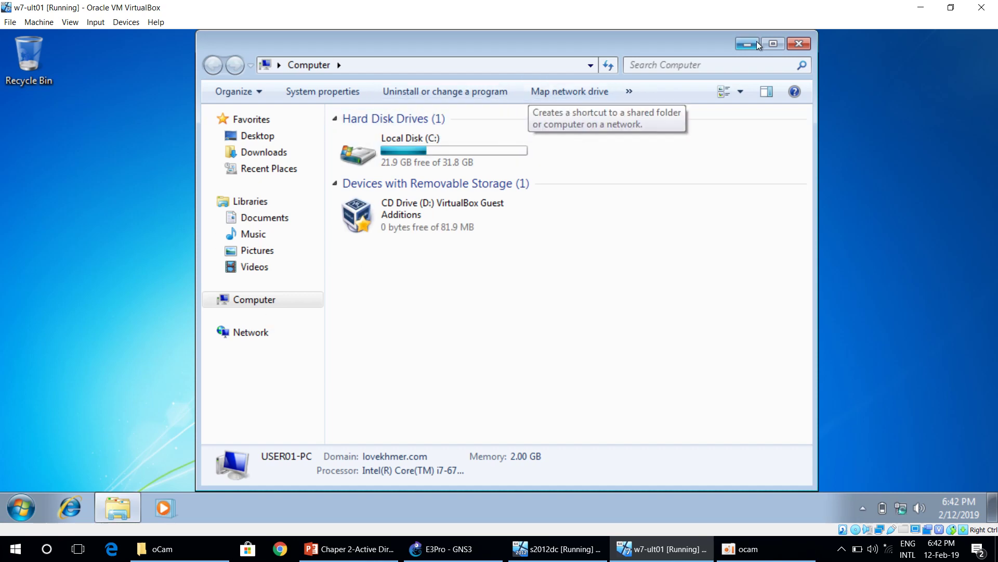
double_click(775, 45)
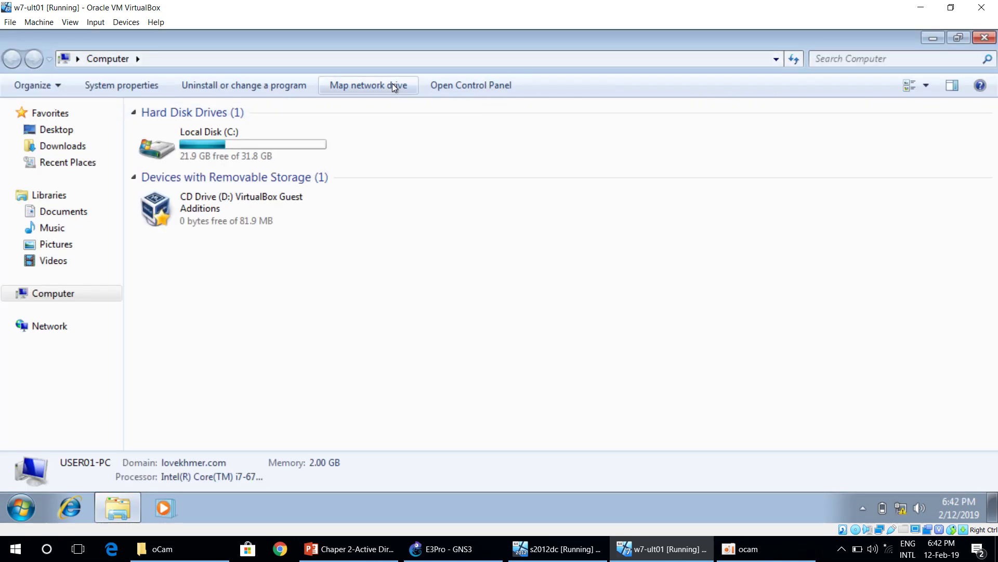
left_click(392, 83)
left_click(370, 216)
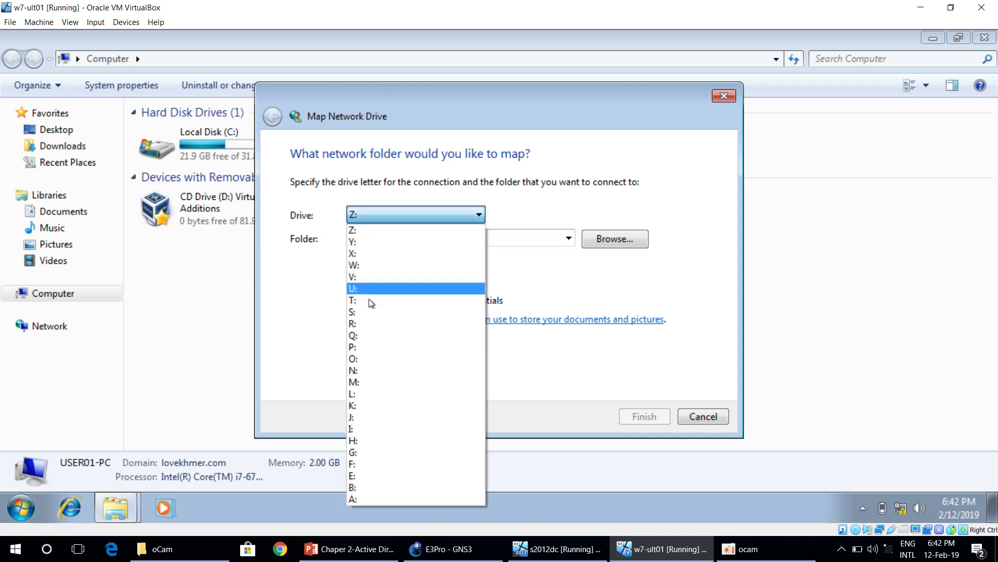
left_click(369, 335)
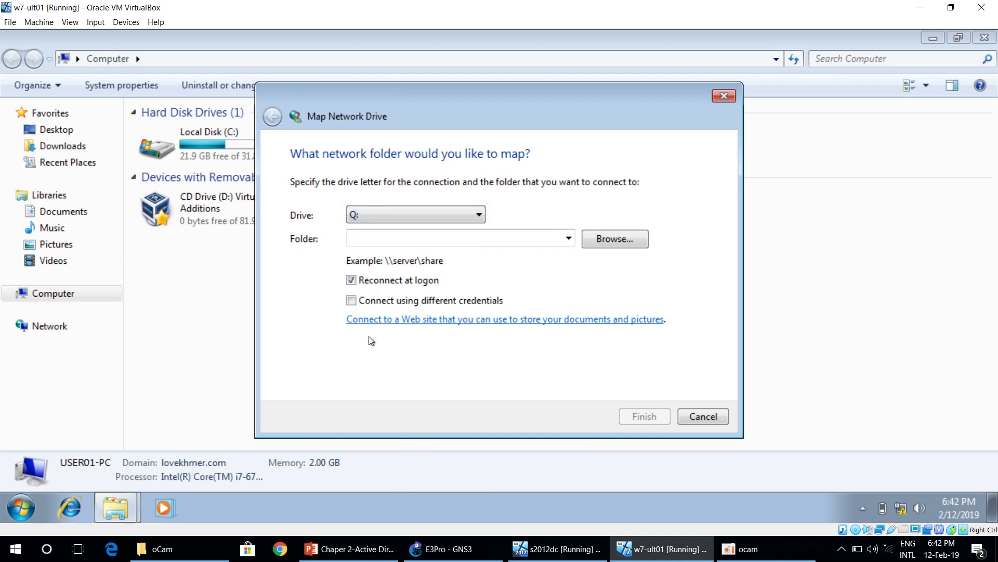
Step: Set the network folder to \\192.168.1.10\e3share, checking the server address in the GNS3 topology, and finish mapping the drive
left_click(382, 231)
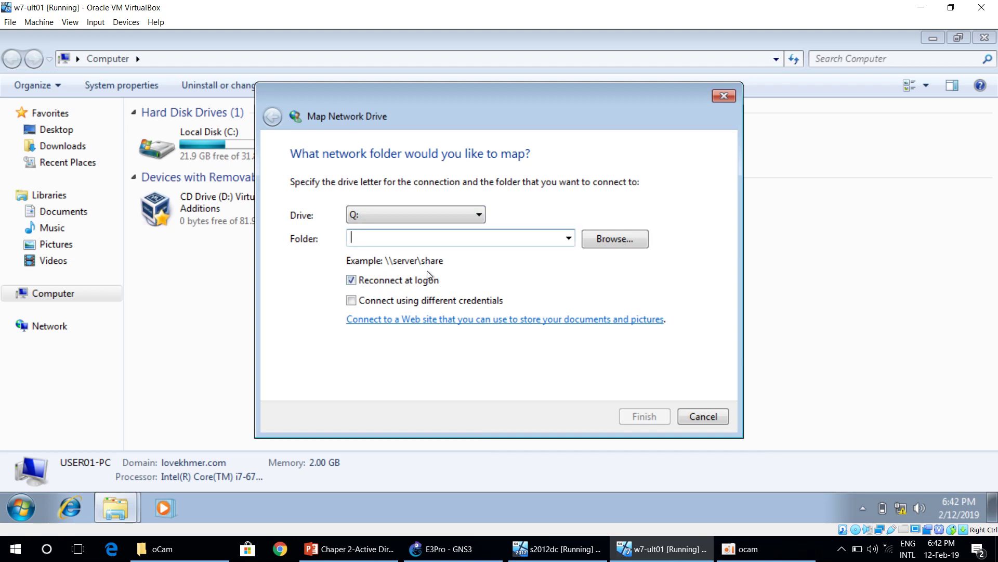
type("\\\\")
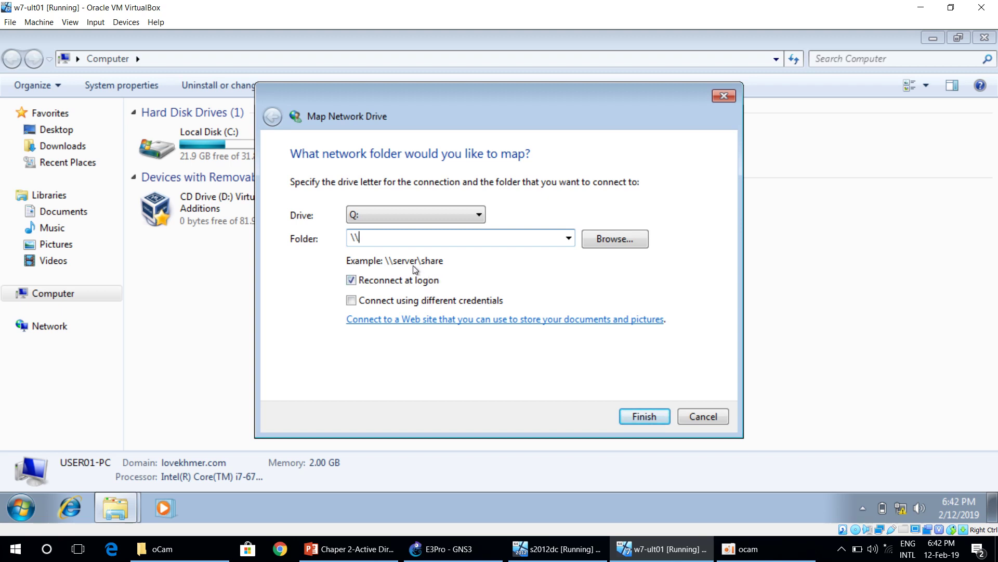
type("192.168.1.10")
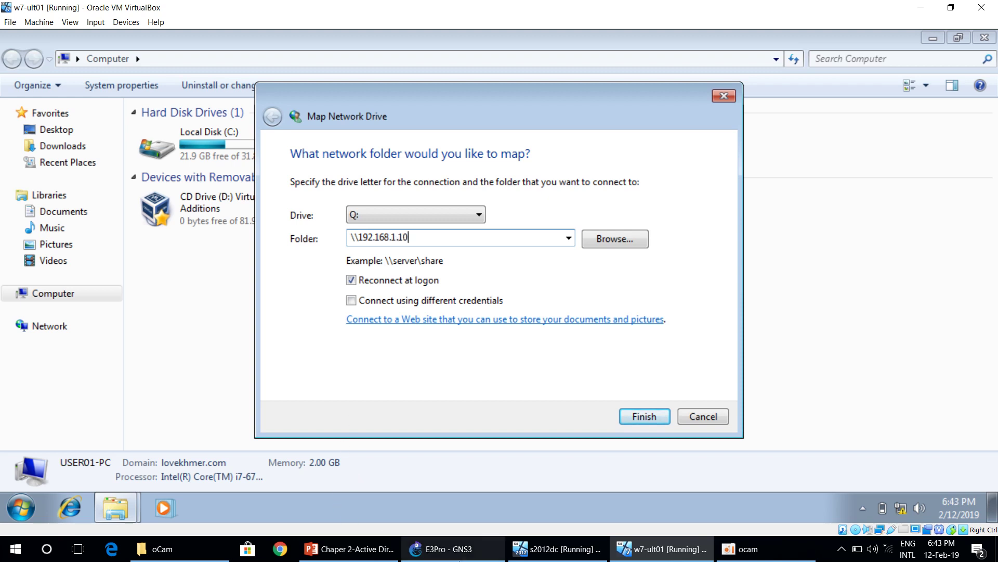
left_click(447, 548)
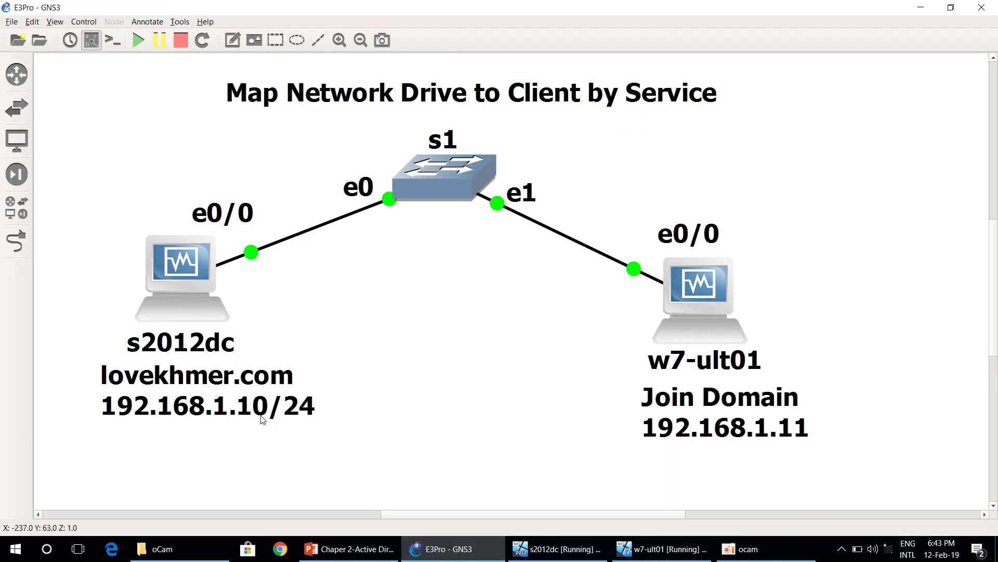
left_click(702, 551)
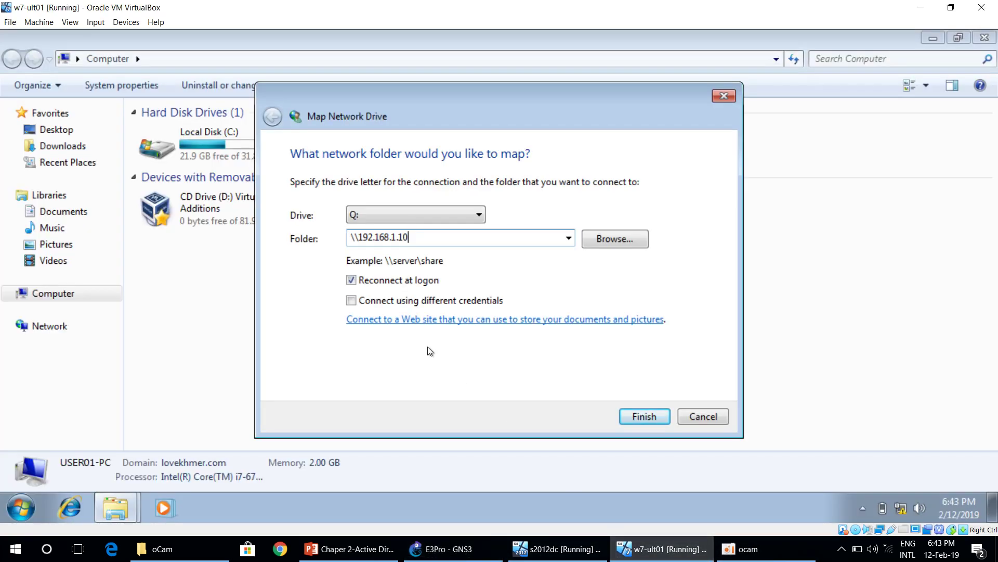
type("\\e3share")
left_click(657, 421)
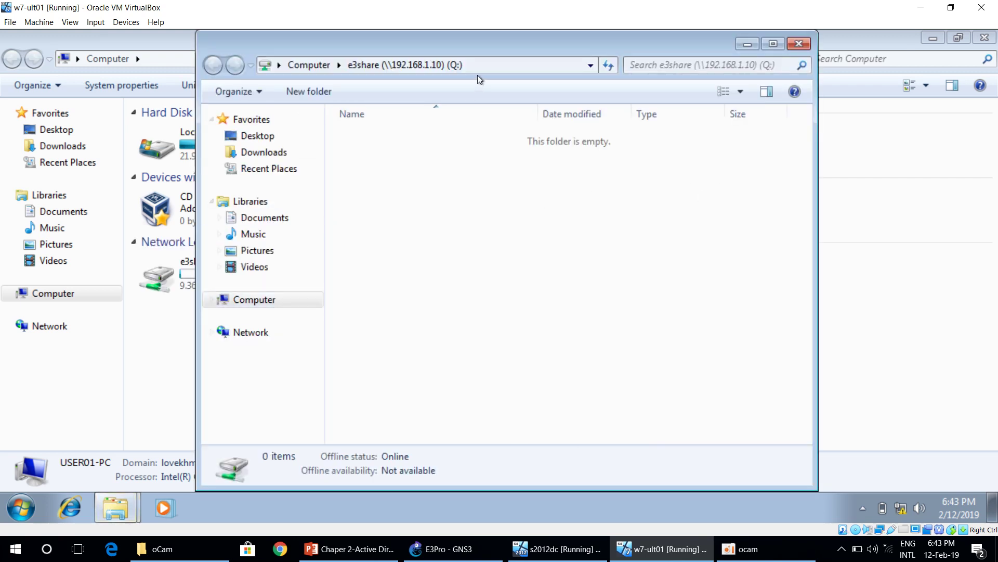
left_click_drag(485, 42, 675, 107)
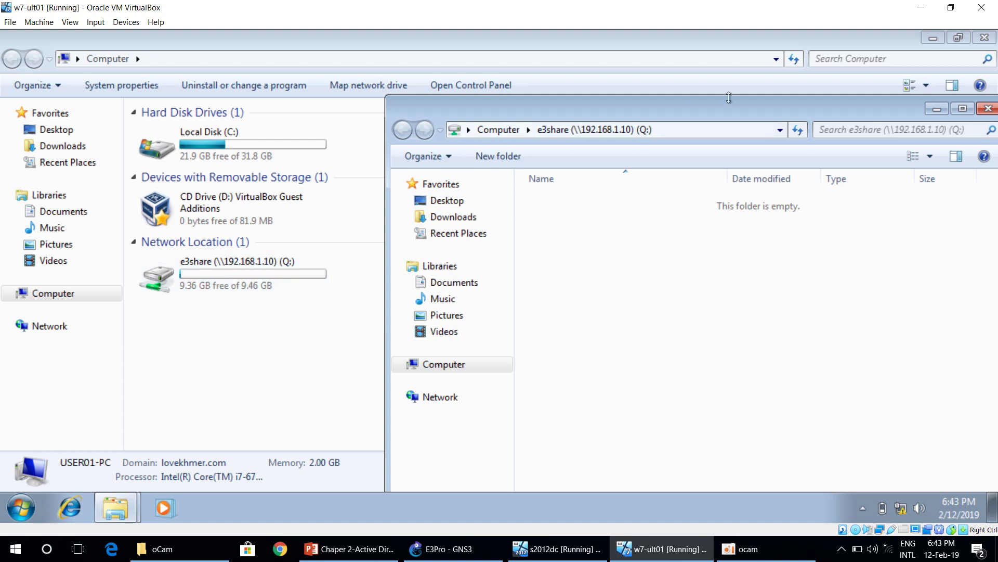
left_click_drag(688, 108, 479, 108)
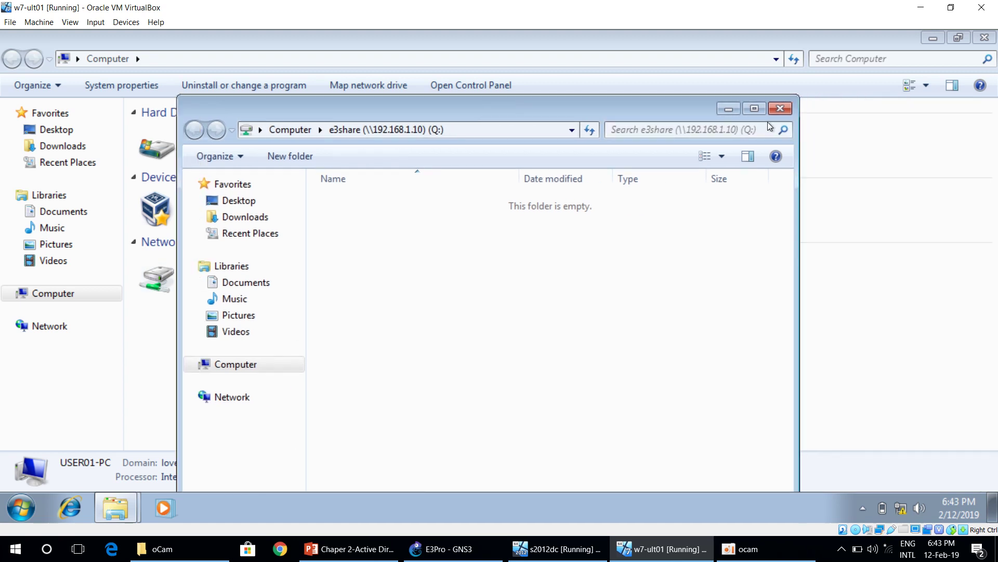
Step: Close the extra drive window, open network drive Q: from Computer, and create a folder there named From User-e3u1
left_click(780, 108)
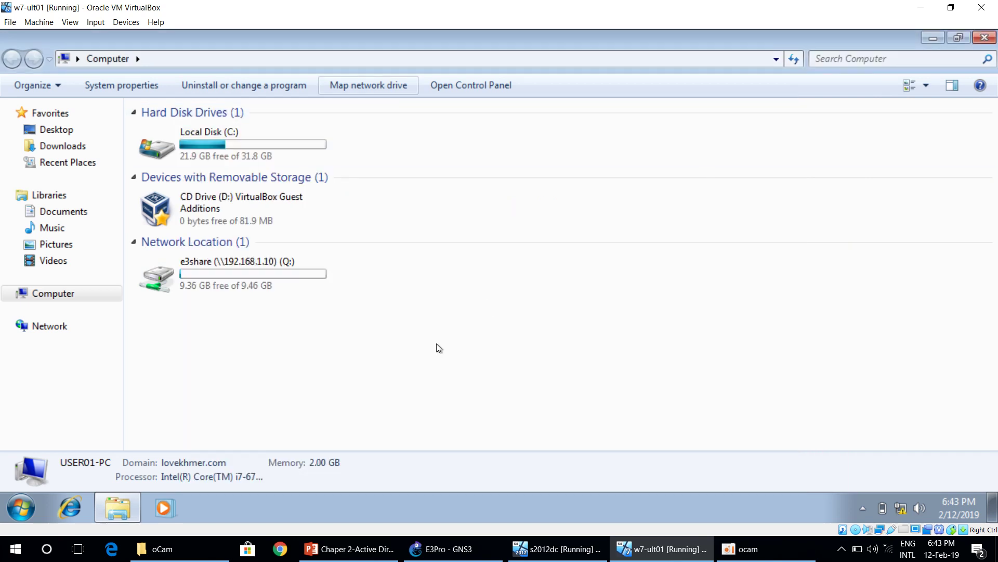
double_click(217, 281)
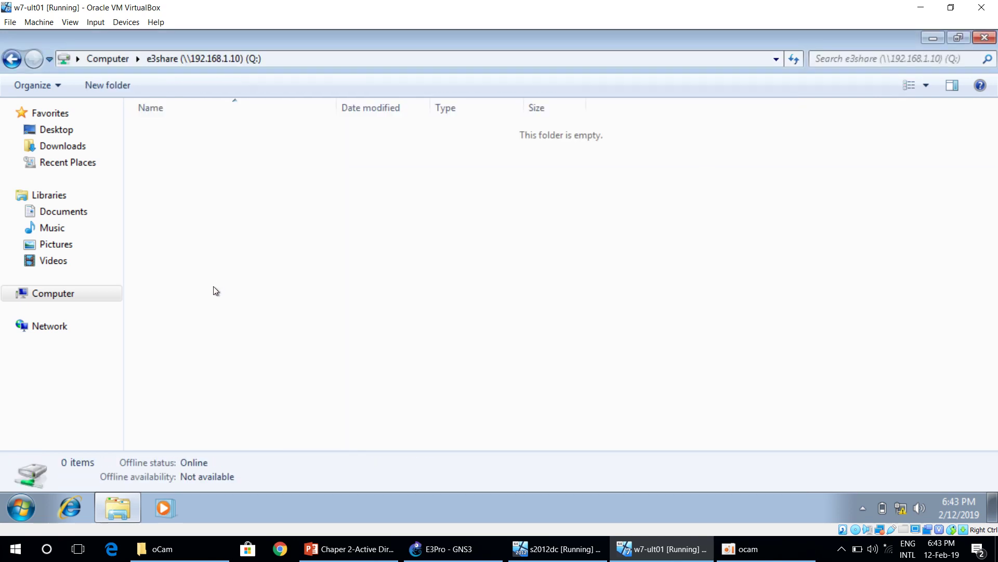
right_click(270, 186)
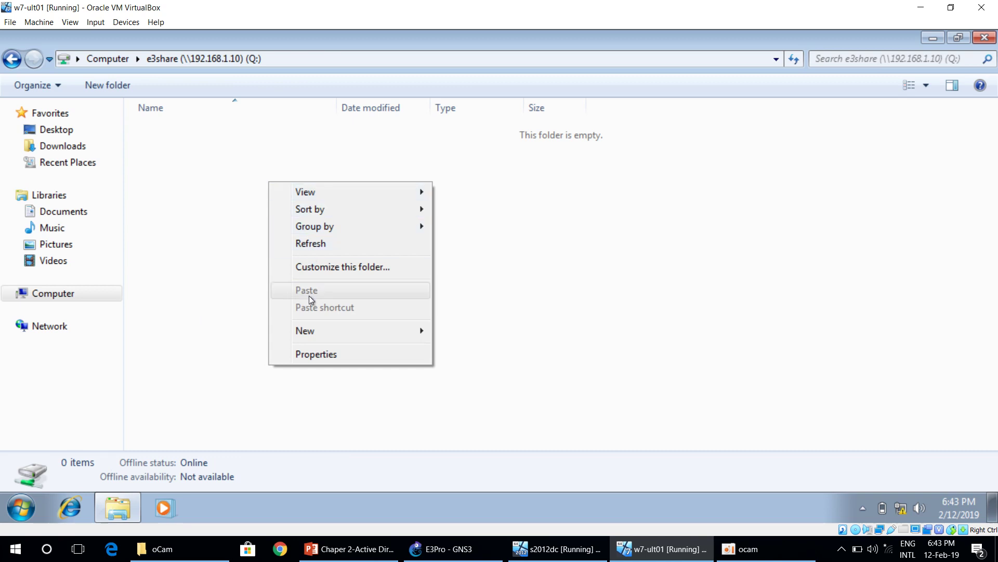
mouse_move(312, 330)
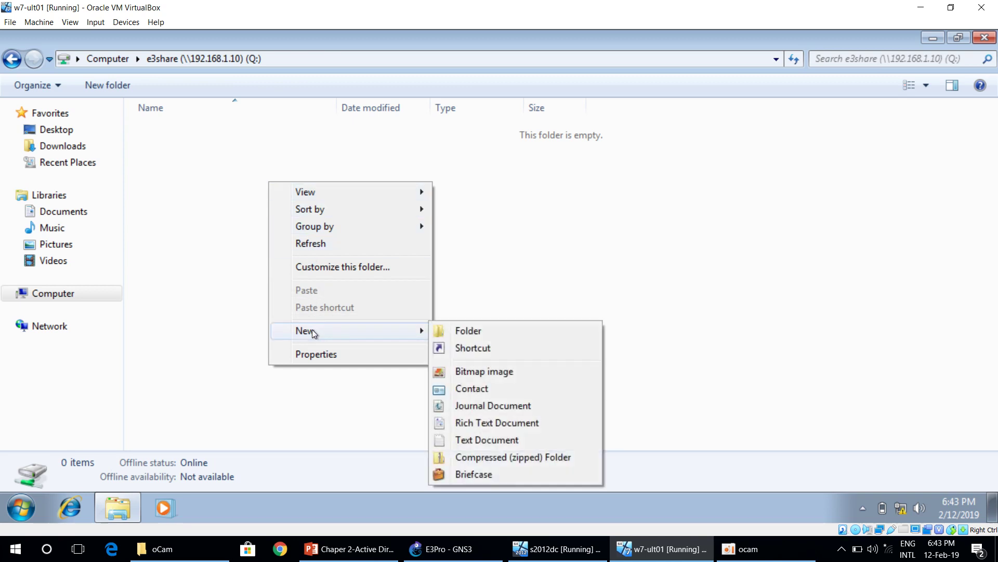
left_click(456, 330)
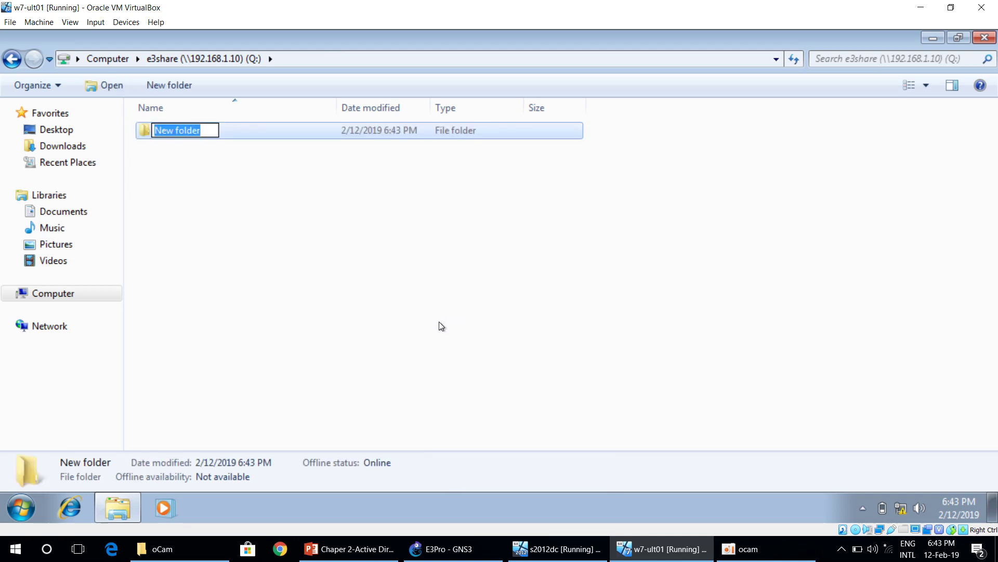
type("From")
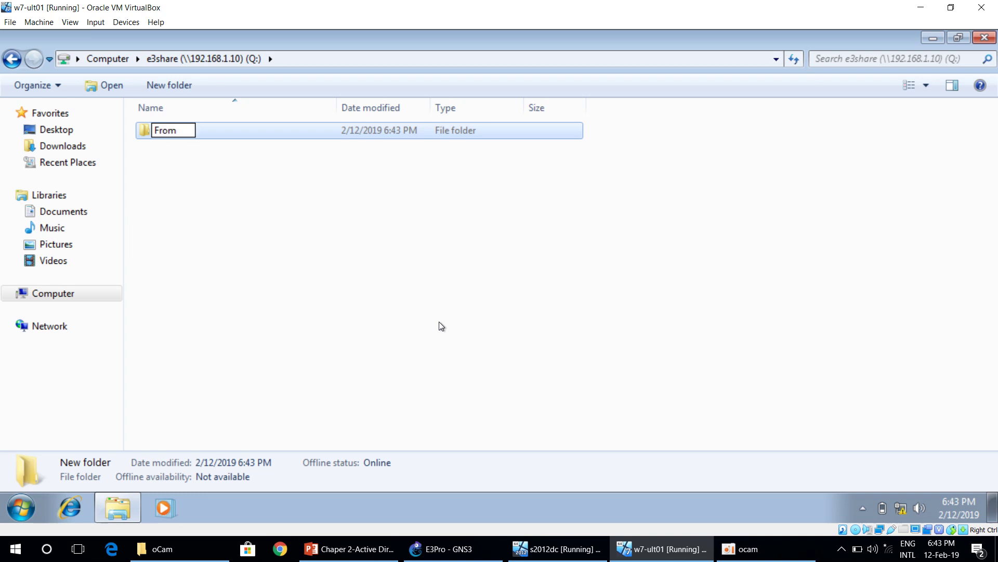
type(" User-e")
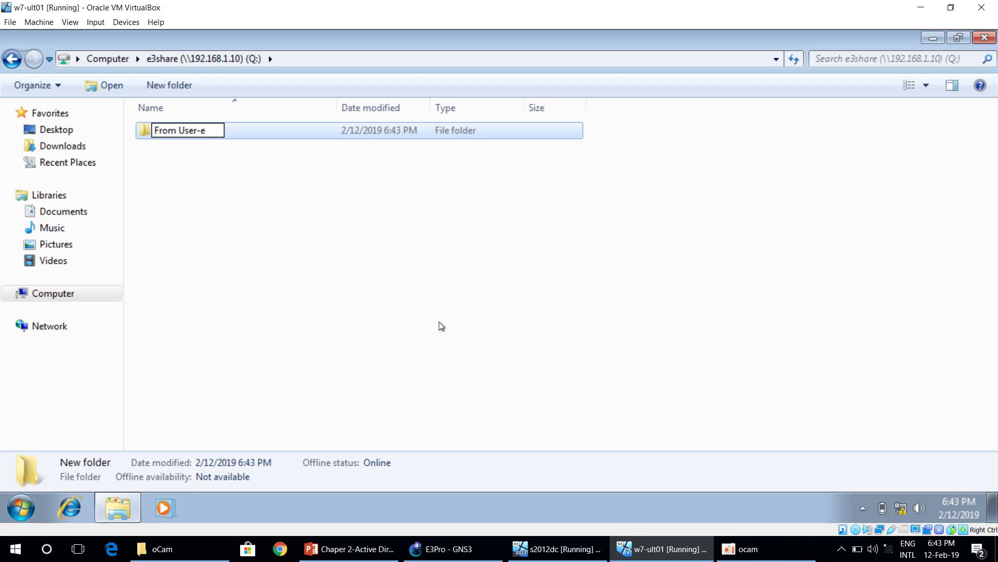
type("3u1")
left_click(337, 245)
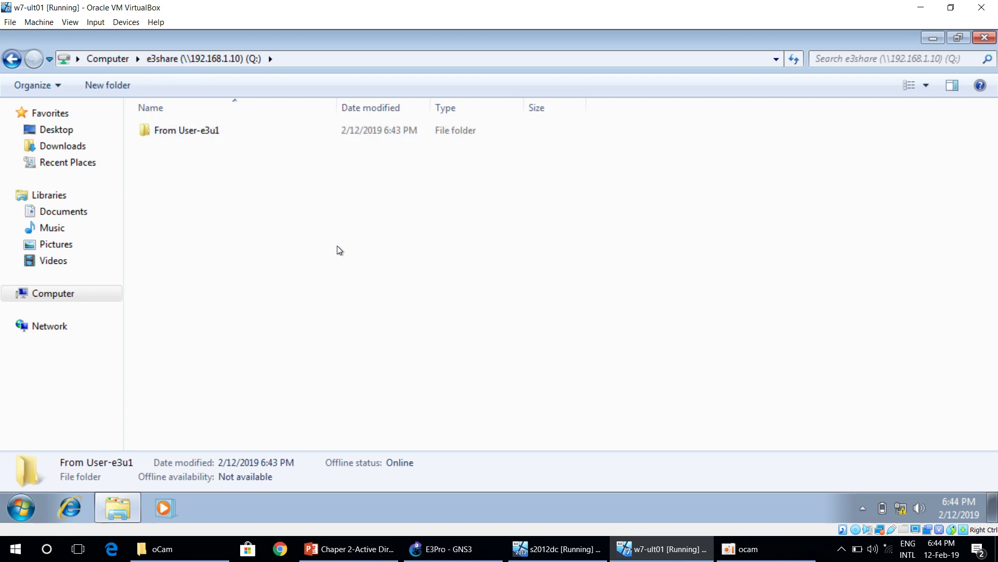
Step: Copy all three songs from the Sample Music folder into the From User-e3u1 folder on drive Q:
left_click(56, 232)
double_click(189, 177)
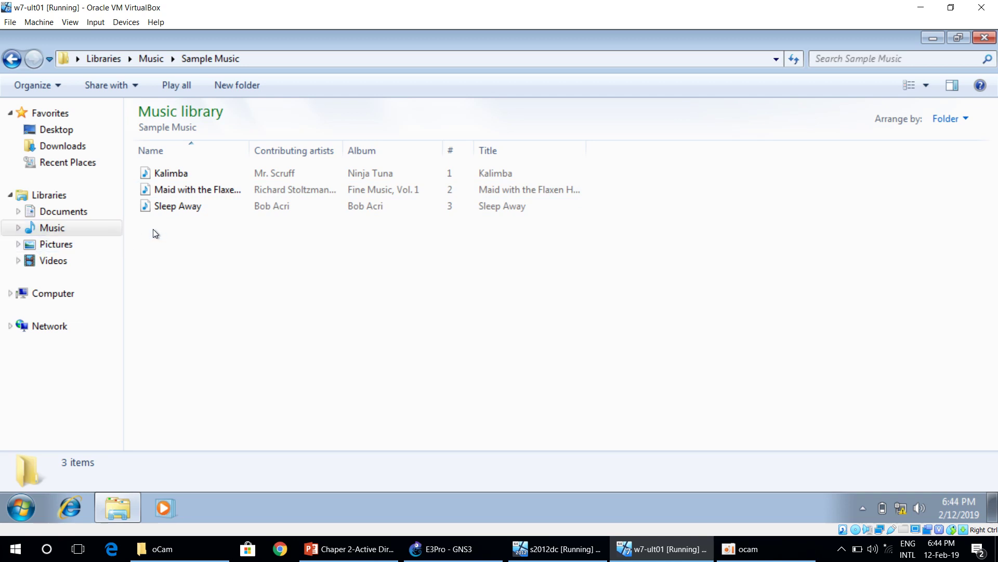
left_click_drag(251, 143, 367, 145)
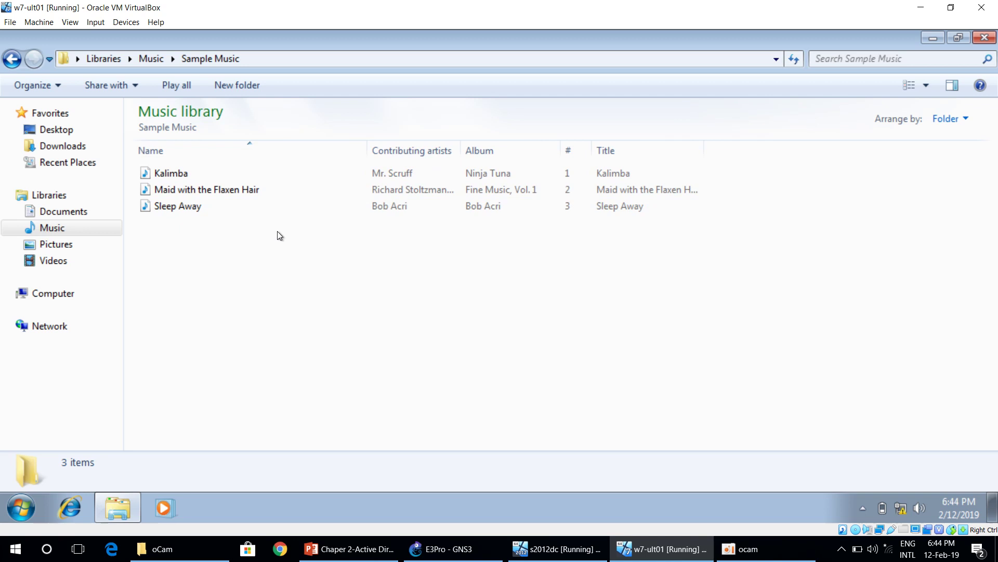
key("ctrl+a")
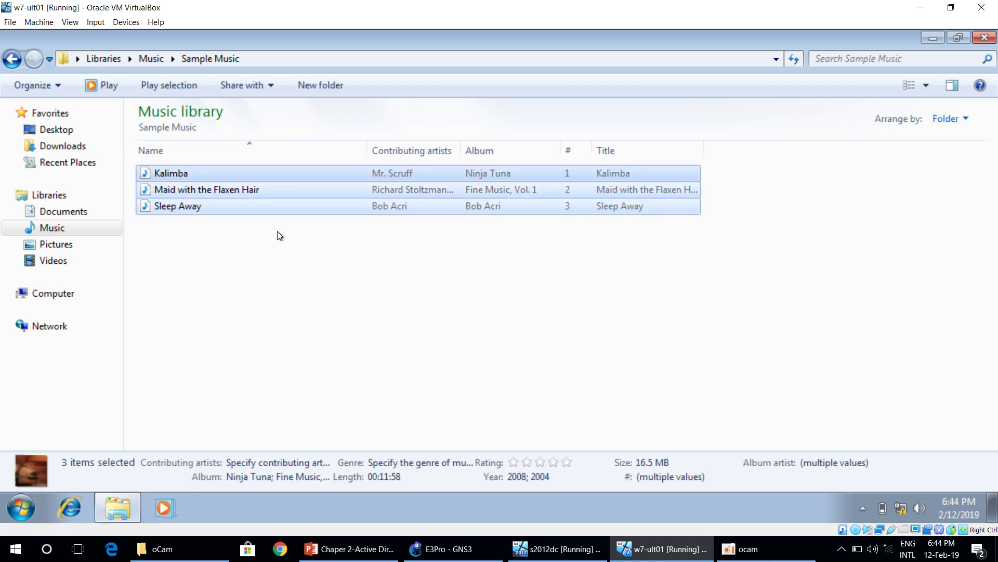
left_click(58, 293)
double_click(164, 275)
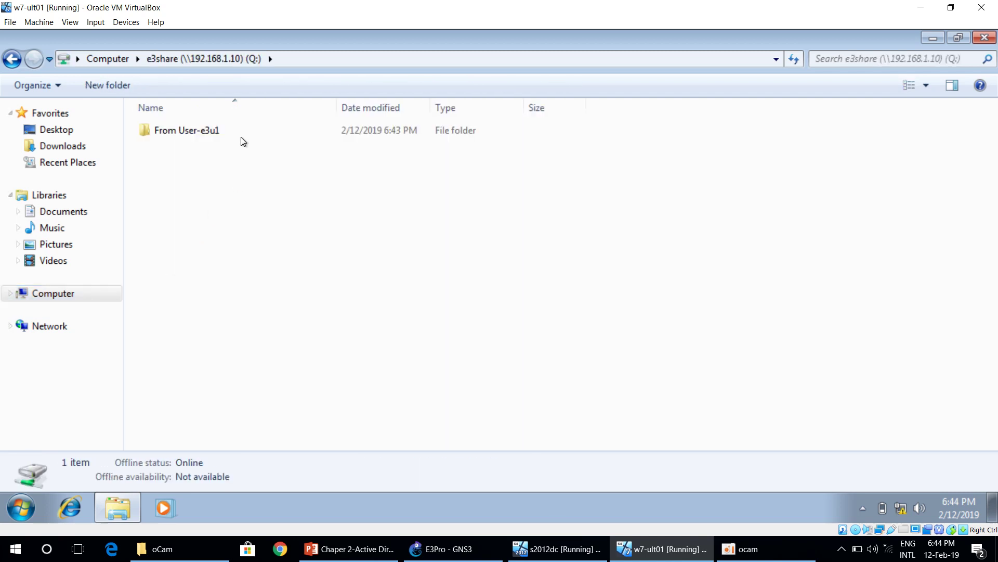
left_click(214, 130)
double_click(214, 130)
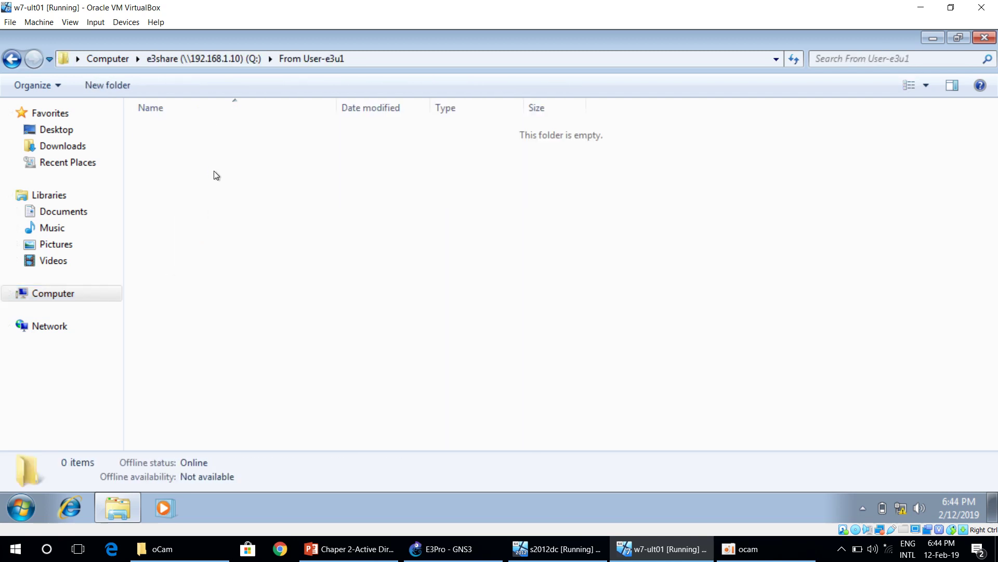
key("ctrl+v")
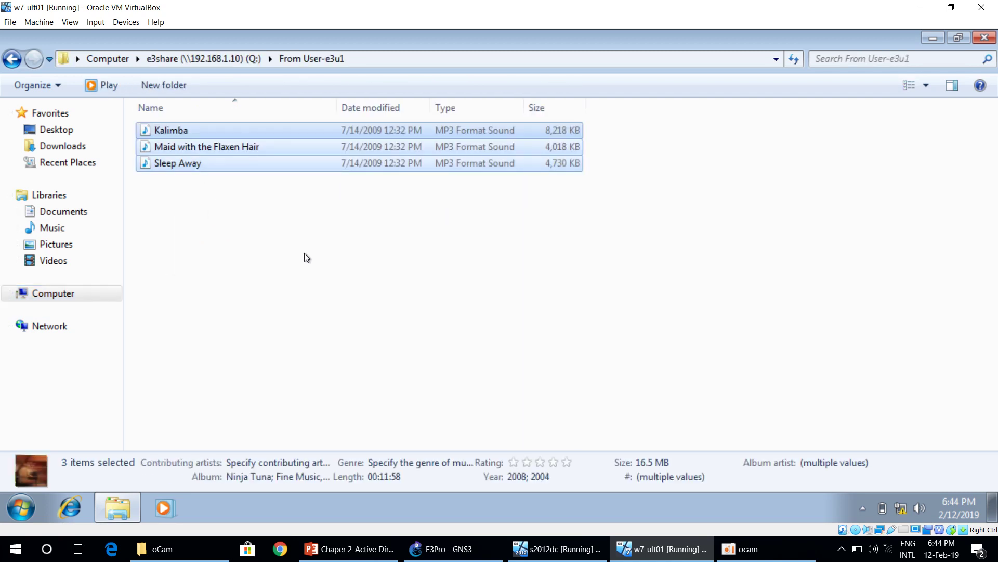
Step: Switch to the s2012dc virtual machine and check the contents of From User-e3u1 inside e3share on Local Disk (D:)
left_click(552, 550)
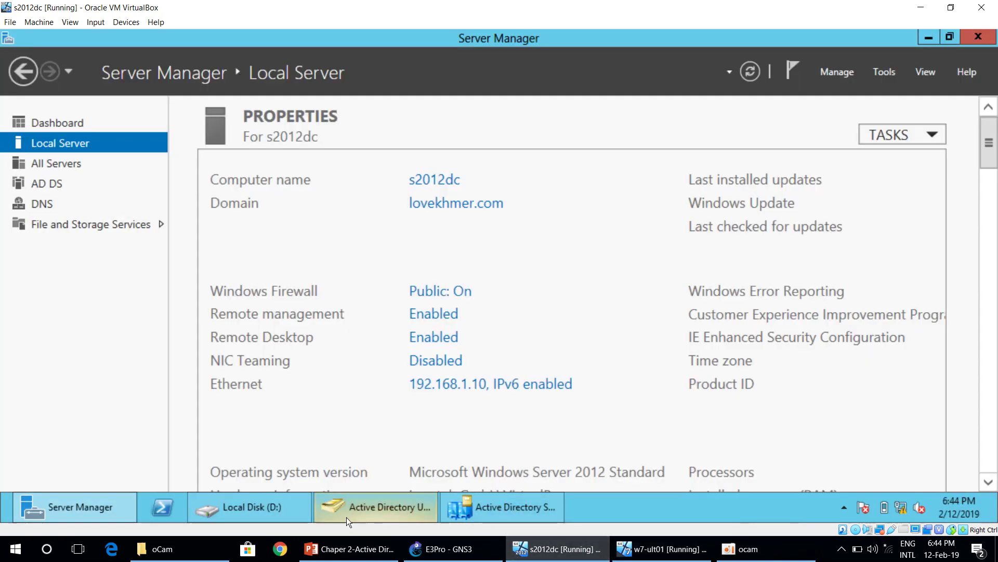
left_click(273, 512)
double_click(193, 131)
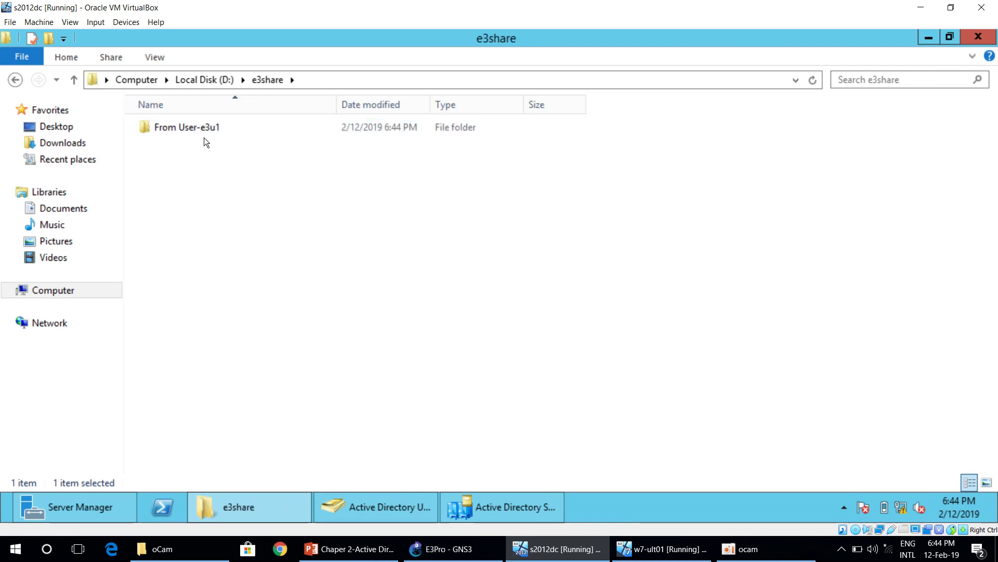
double_click(205, 129)
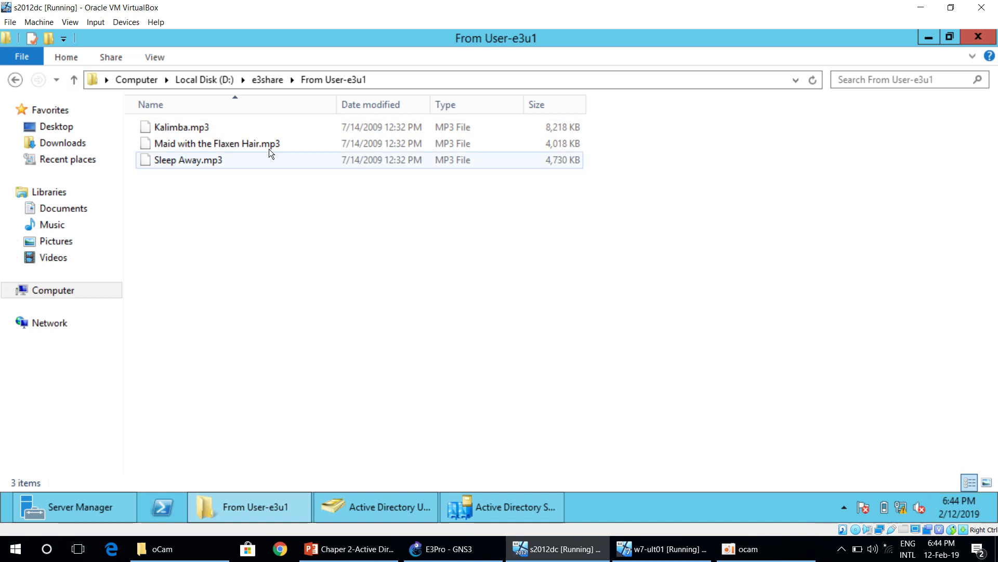
Step: Return to the e3share folder on the server and create a new folder named From Server
left_click(14, 80)
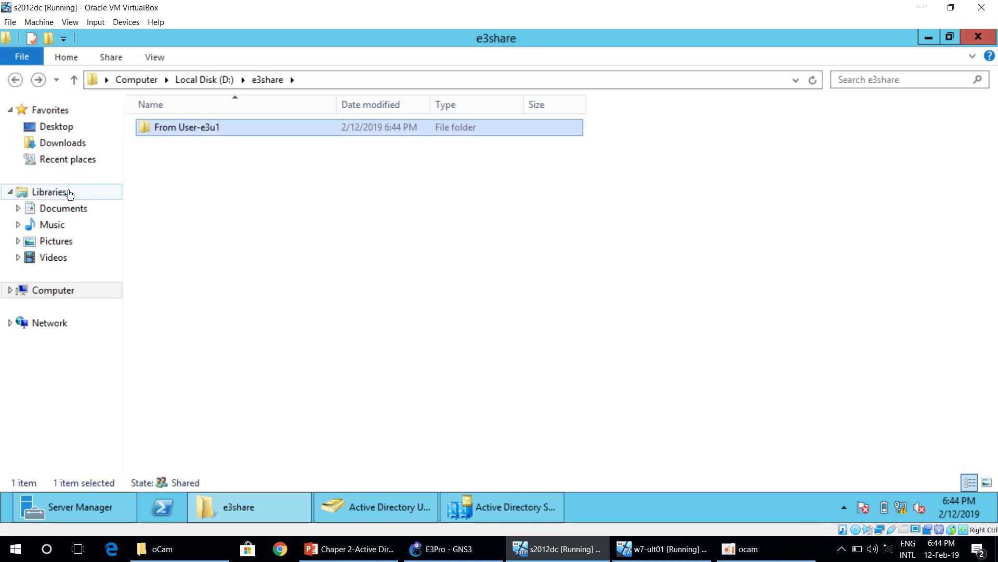
right_click(179, 161)
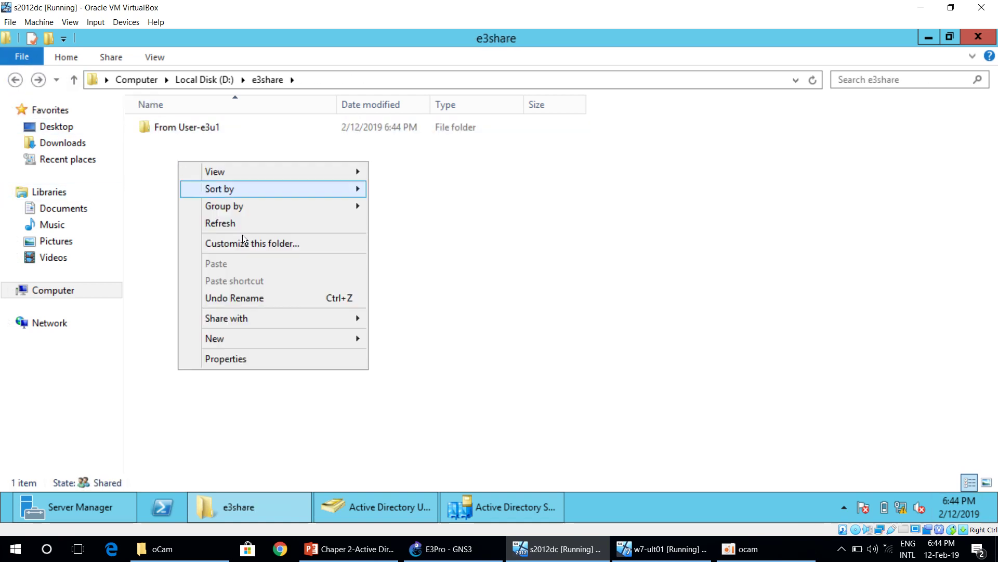
mouse_move(250, 341)
left_click(387, 342)
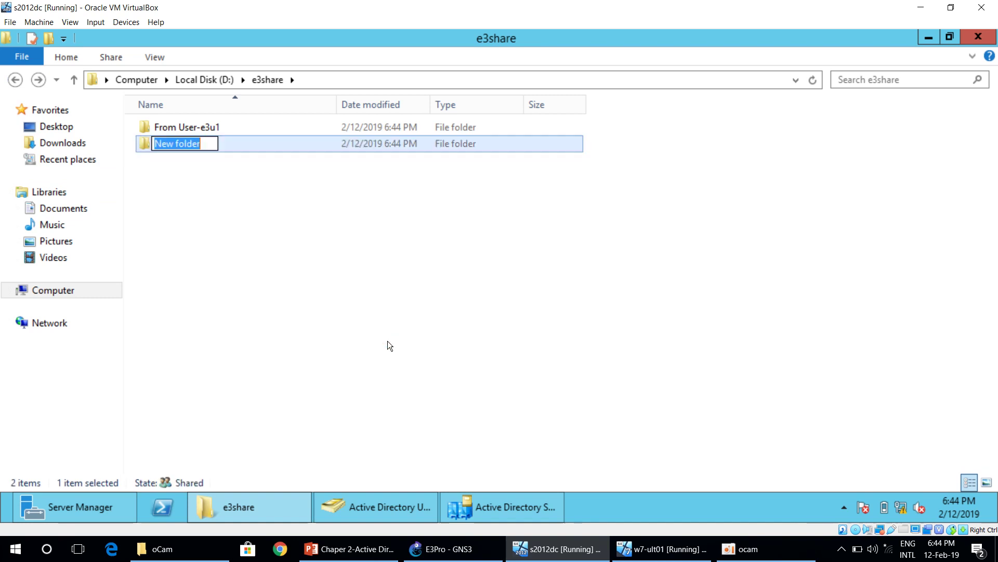
type("Froe")
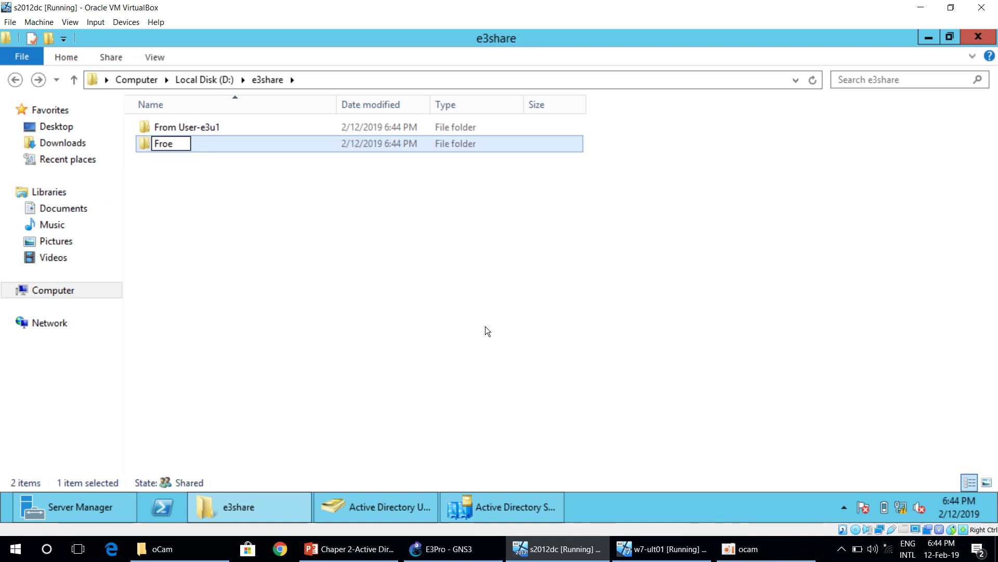
key("BackSpace")
type("m Server")
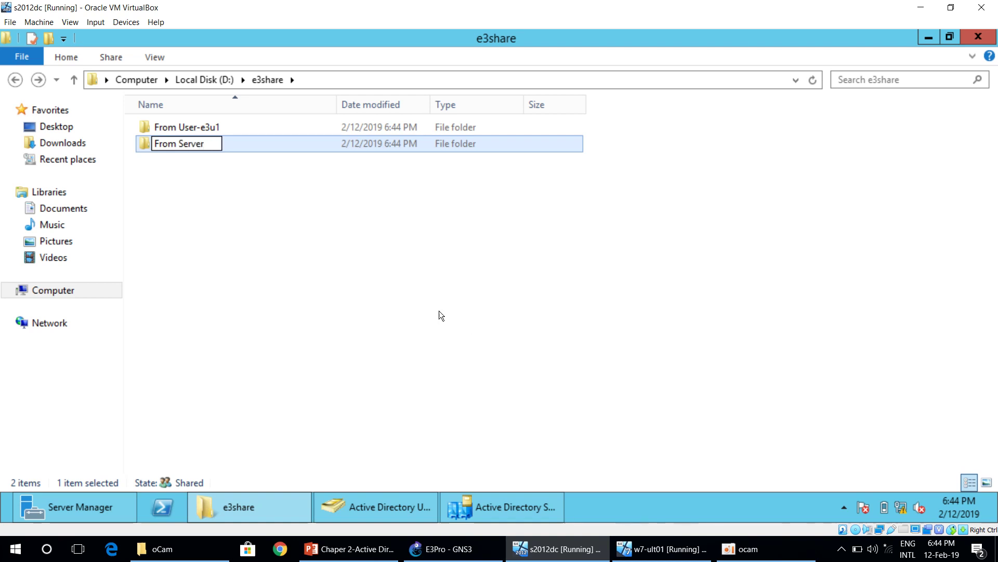
key("Return")
left_click(425, 290)
Step: Inside the From Server folder, create a bitmap image, a rich text document and a text document, keeping their default names
double_click(197, 131)
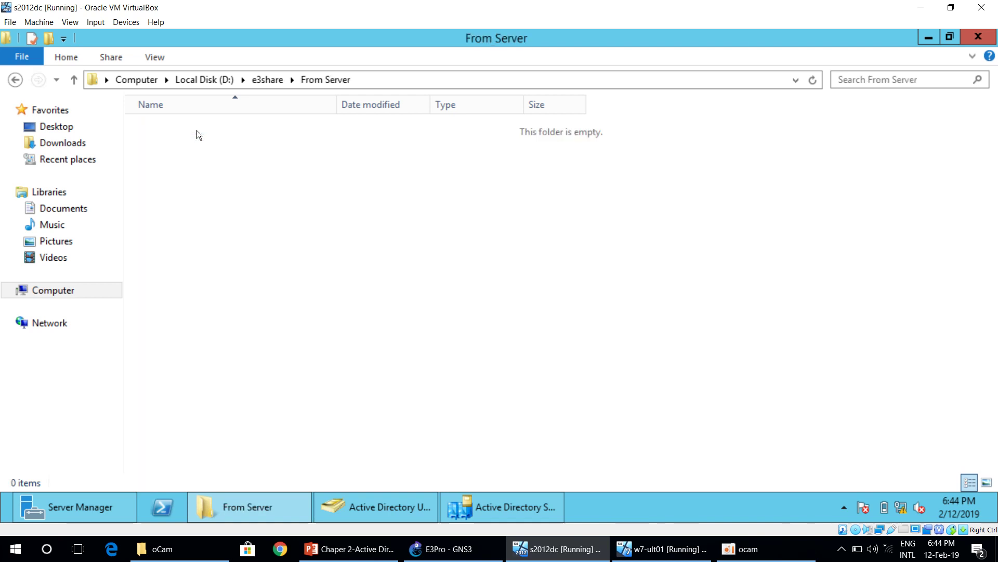
right_click(198, 163)
mouse_move(226, 341)
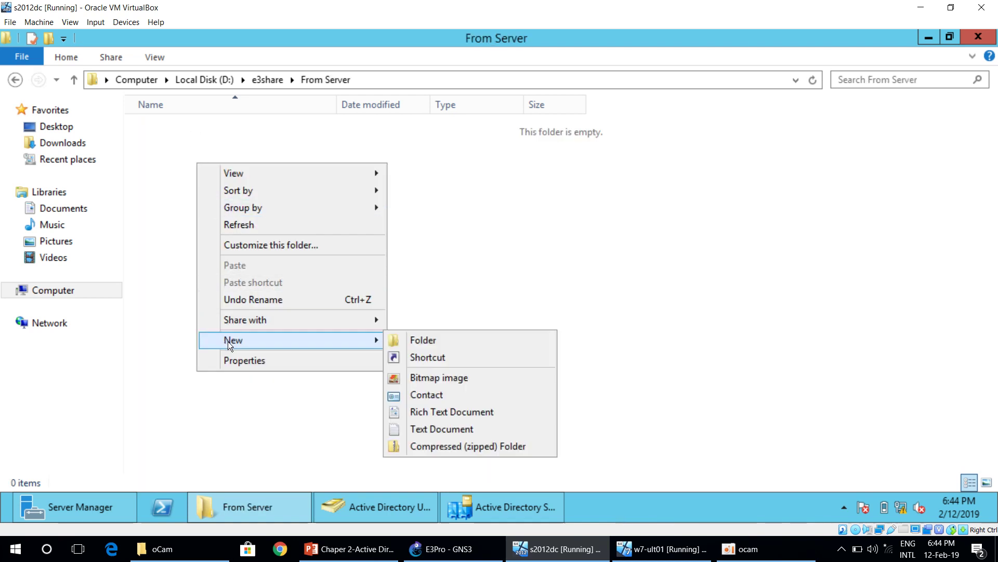
left_click(448, 379)
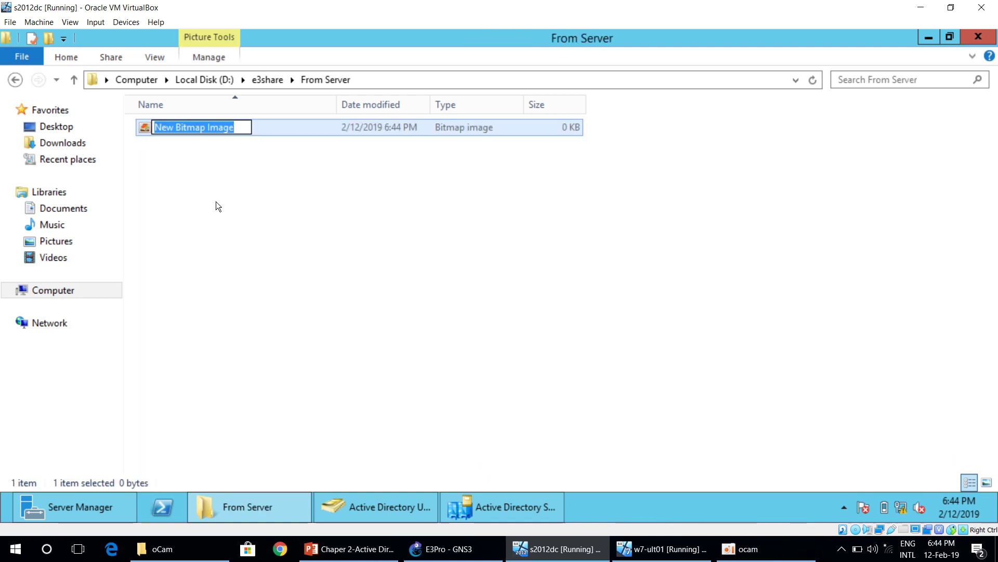
right_click(216, 202)
mouse_move(265, 377)
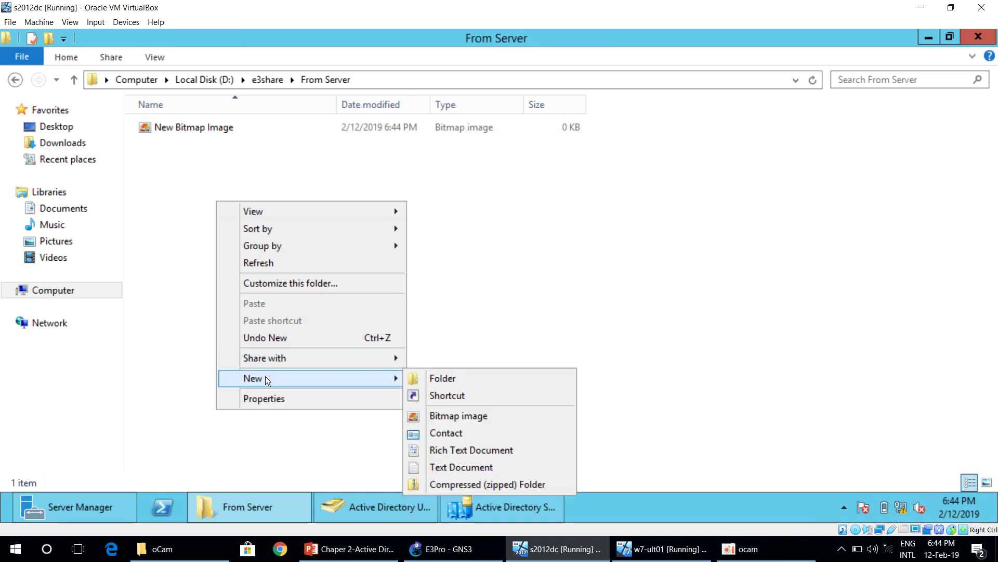
left_click(442, 451)
key("Return")
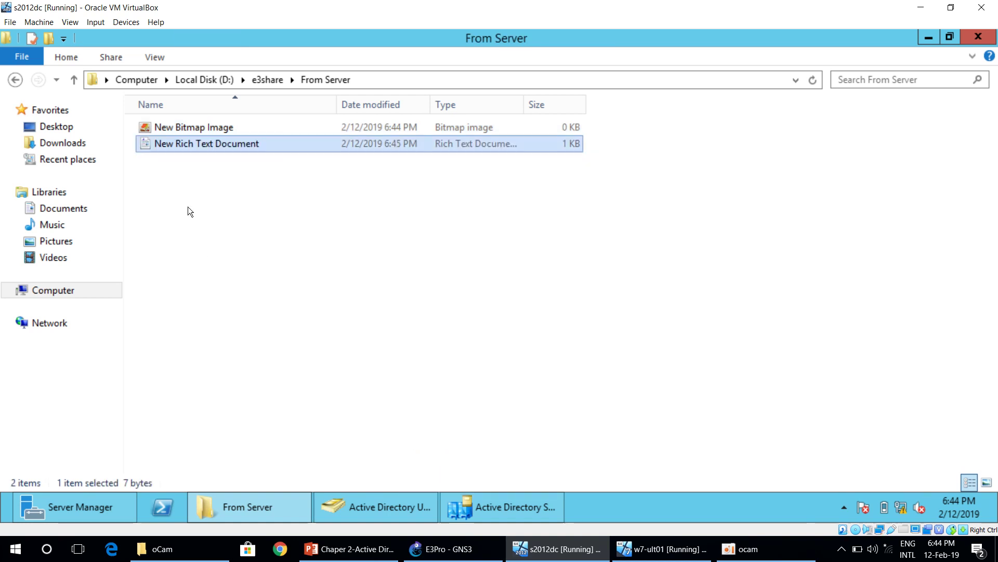
right_click(188, 207)
mouse_move(286, 386)
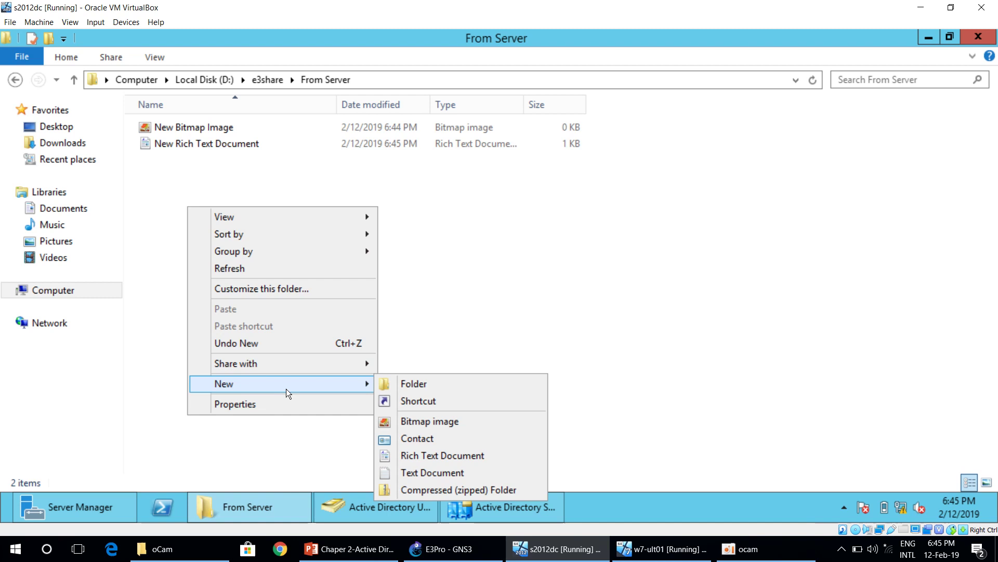
left_click(420, 472)
left_click(395, 356)
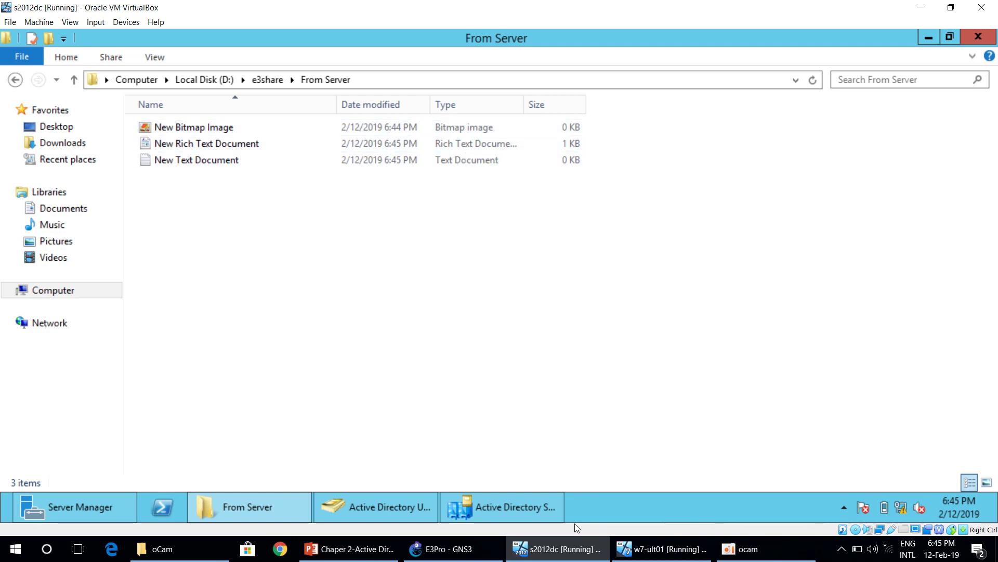
Step: Switch to the w7-ult01 virtual machine and check the contents of the From Server folder on drive Q:
left_click(671, 551)
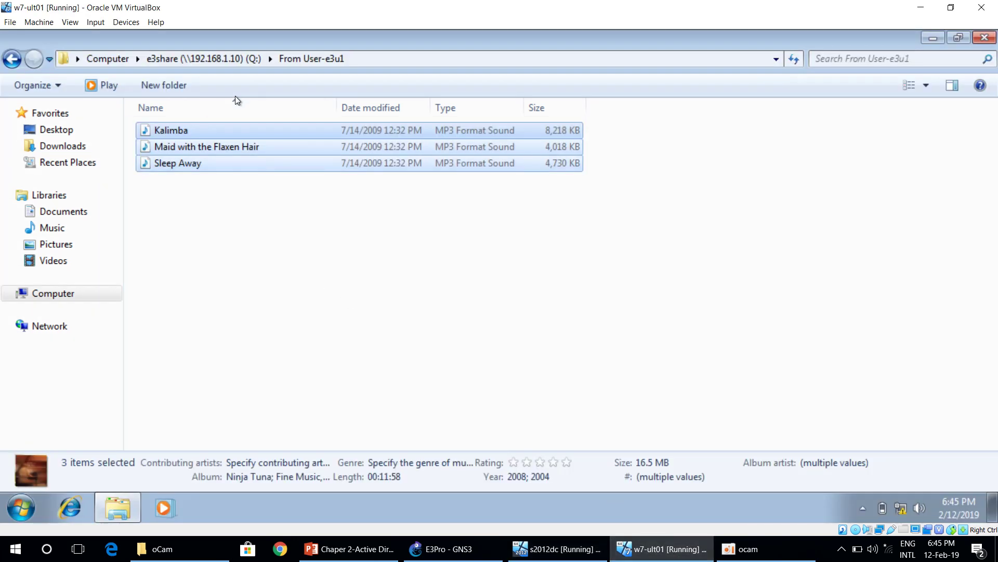
left_click(232, 59)
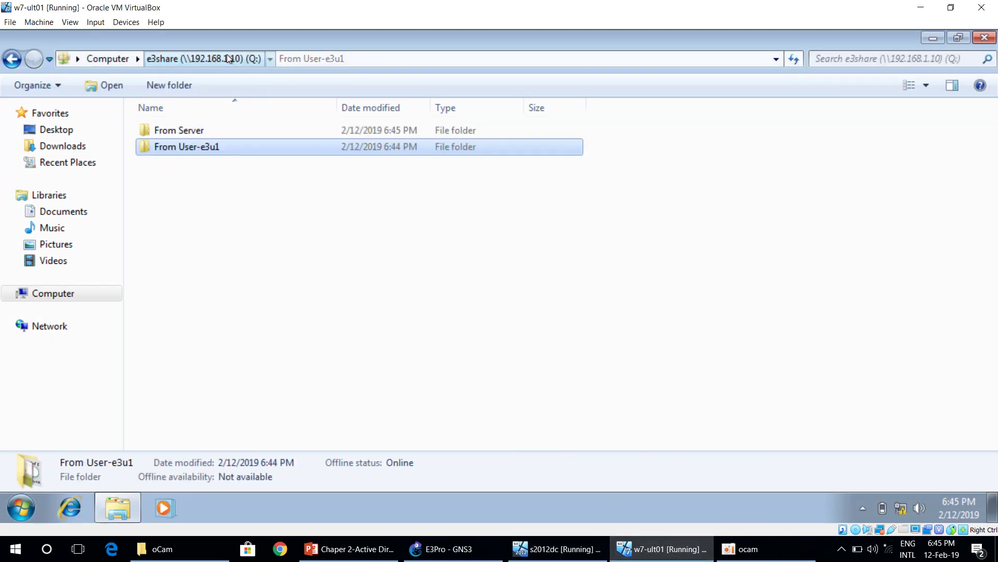
double_click(192, 132)
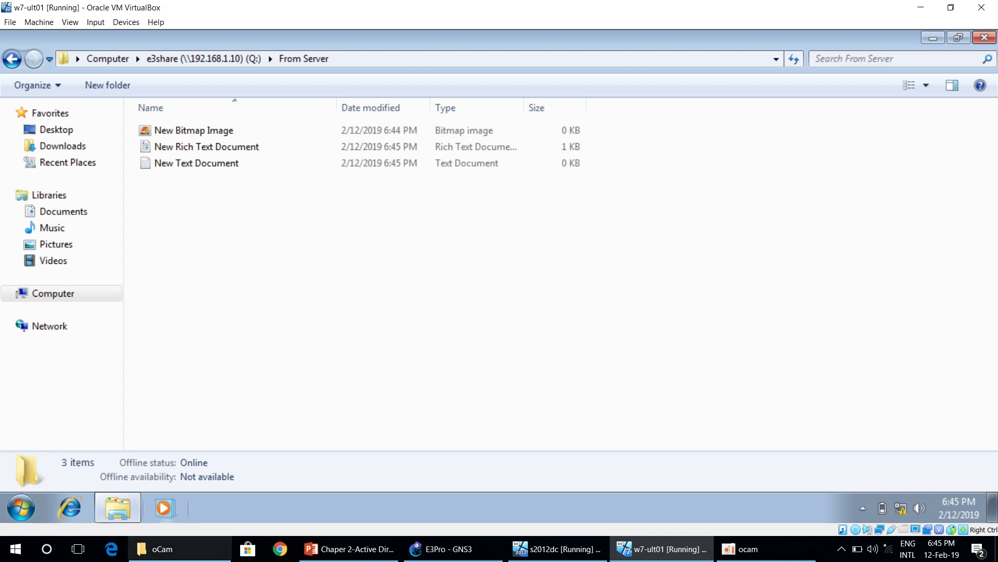
left_click(442, 548)
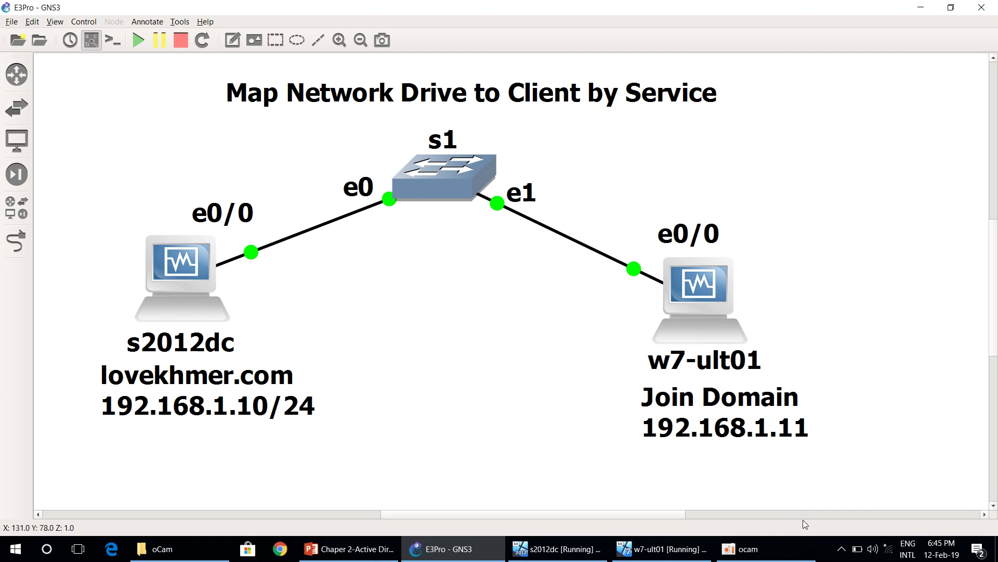
left_click(749, 550)
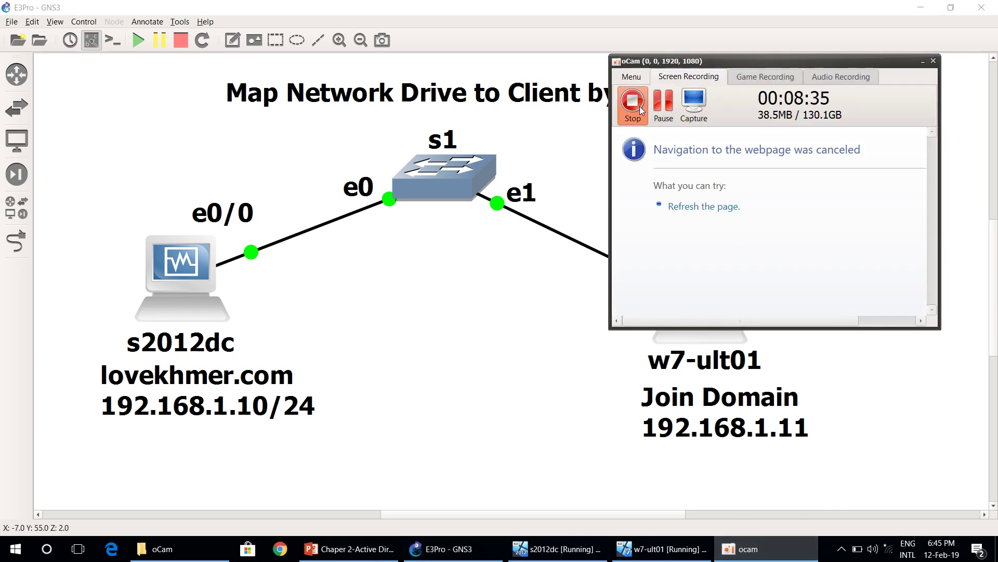